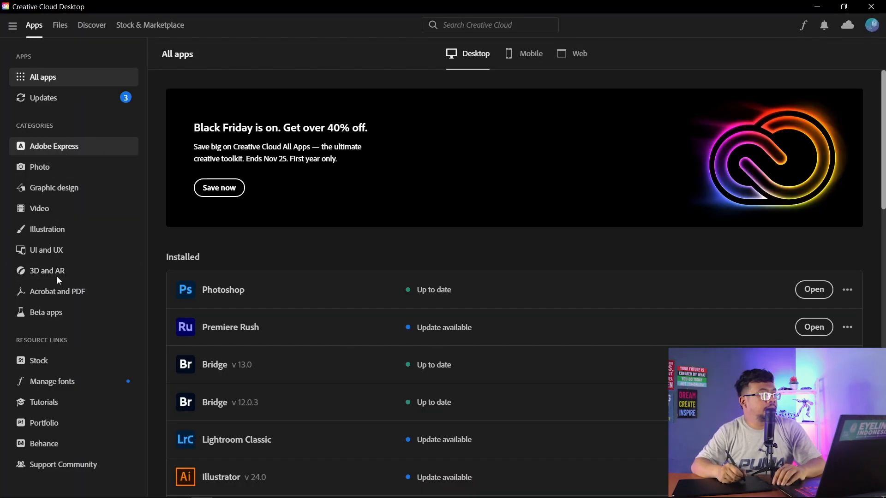
# - Look through the beta apps and the available updates in Creative Cloud Desktop, closing the view when done
pyautogui.click(54, 313)
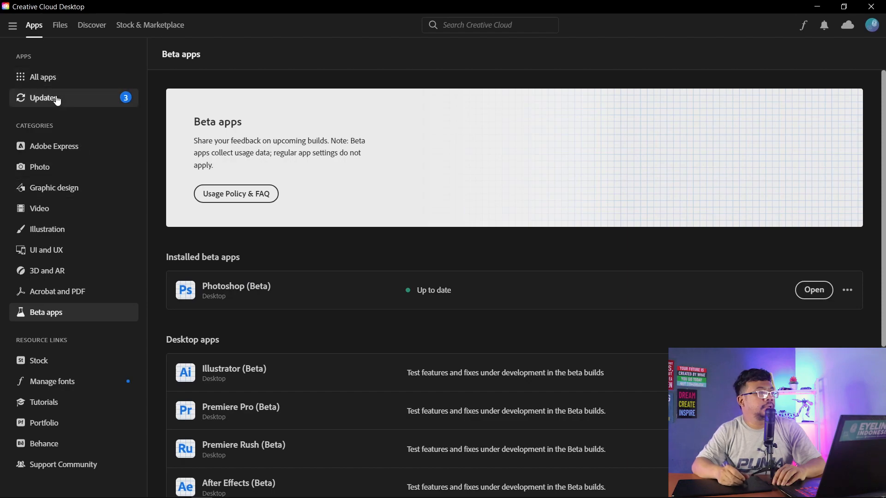
pyautogui.click(76, 103)
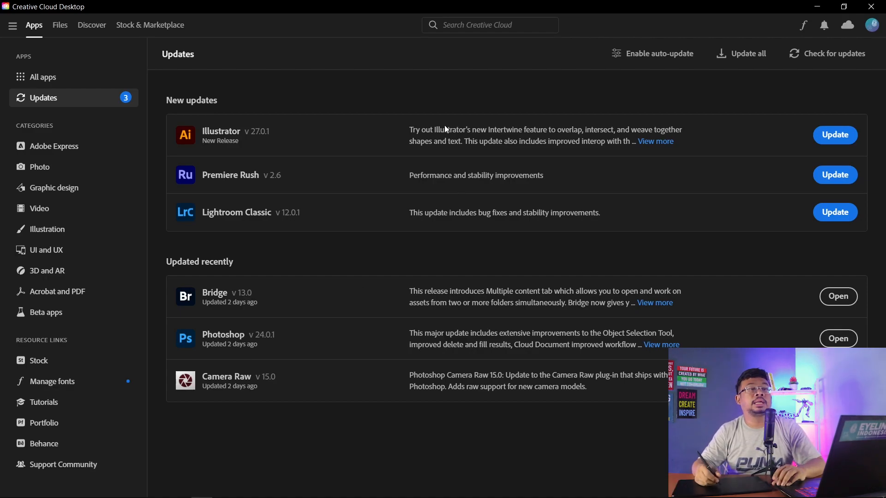
pyautogui.click(818, 7)
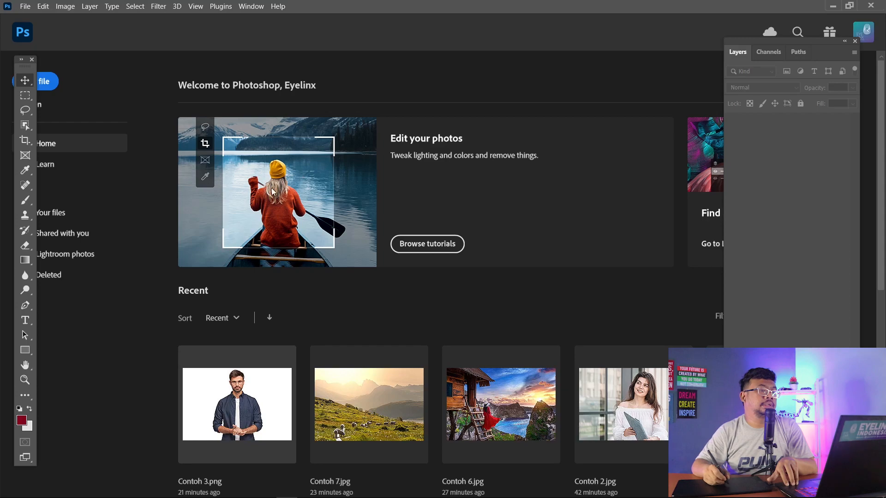
# - Switch to Adobe Bridge, look over the contents of the BAHAN REVIEW PHOTOSHOP 2023 folder, and put Bridge away
pyautogui.moveTo(223, 490)
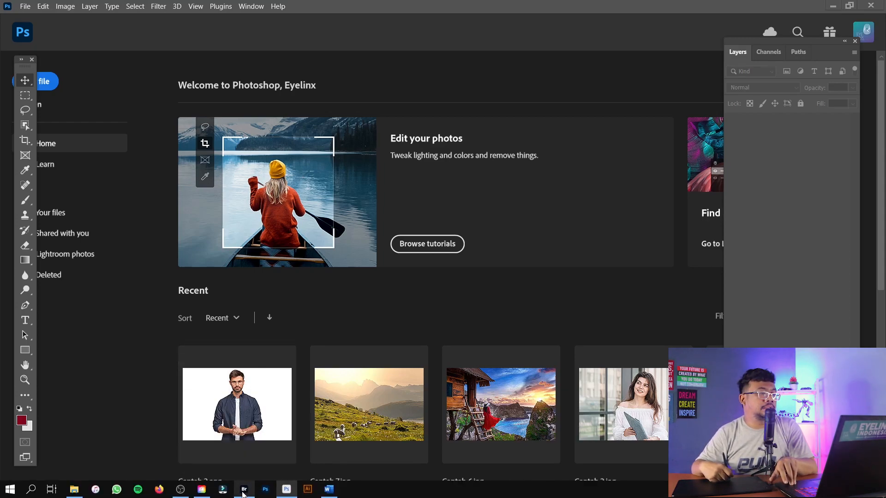
pyautogui.click(244, 490)
pyautogui.click(798, 69)
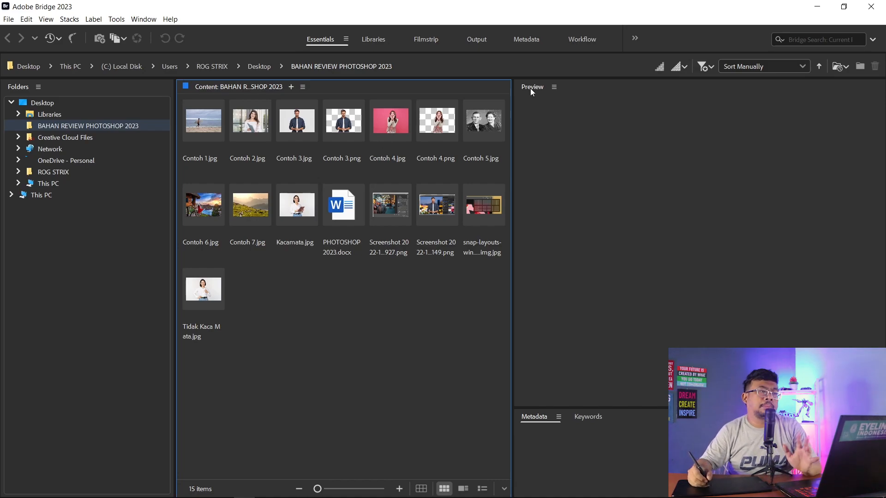
pyautogui.click(818, 6)
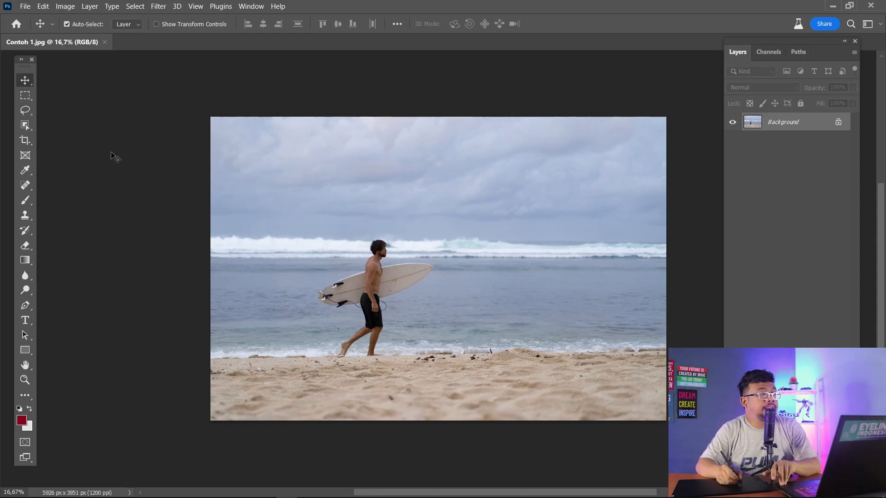
# - Activate the Object Selection Tool and set its overlay color to Red
pyautogui.click(28, 125)
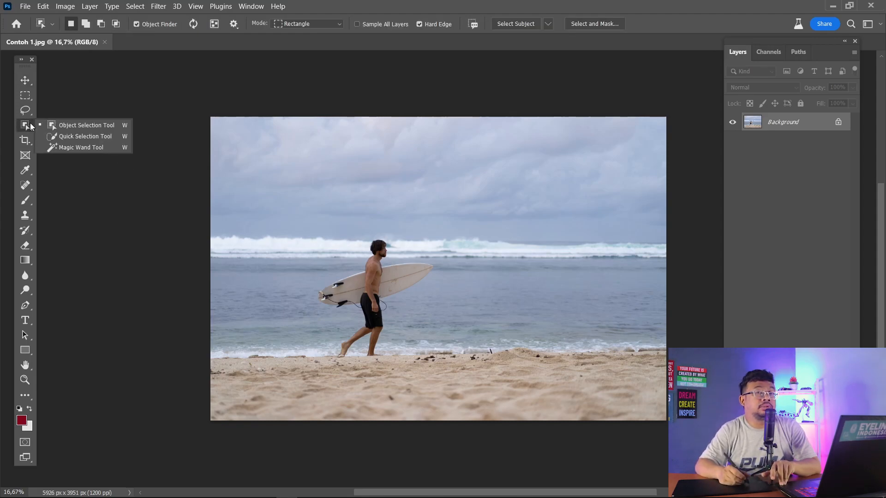
pyautogui.click(76, 127)
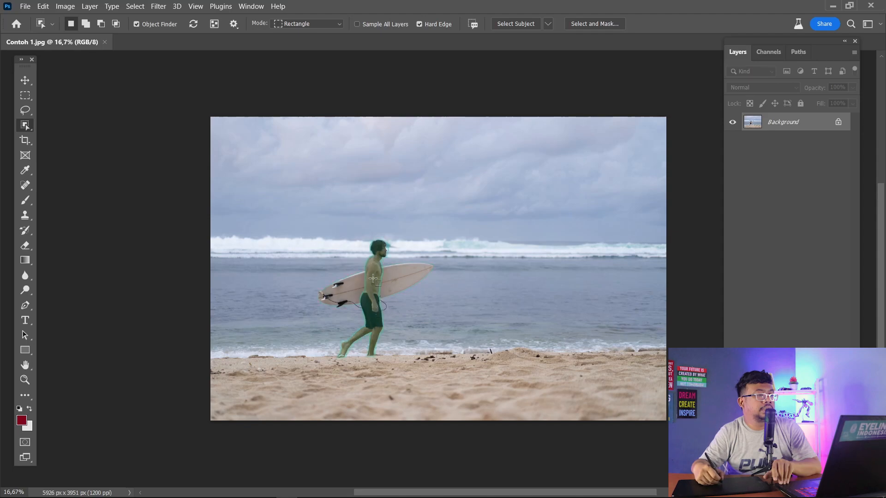
pyautogui.click(233, 23)
pyautogui.click(241, 95)
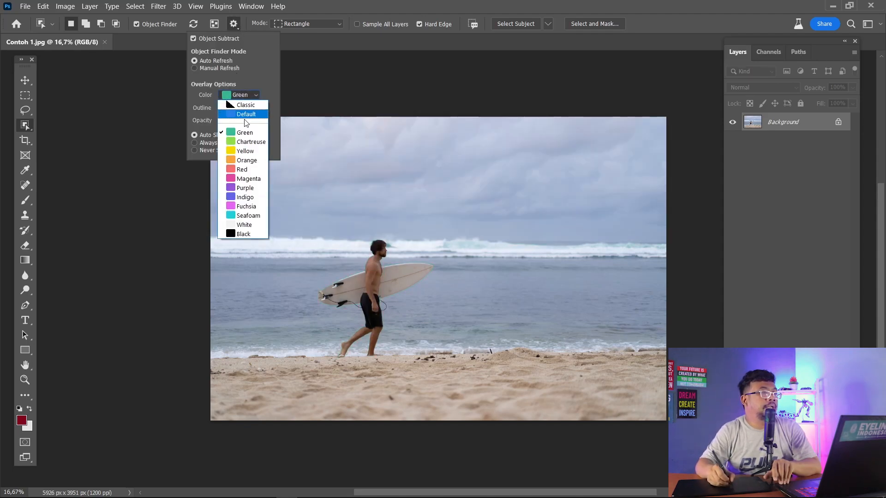
pyautogui.click(242, 169)
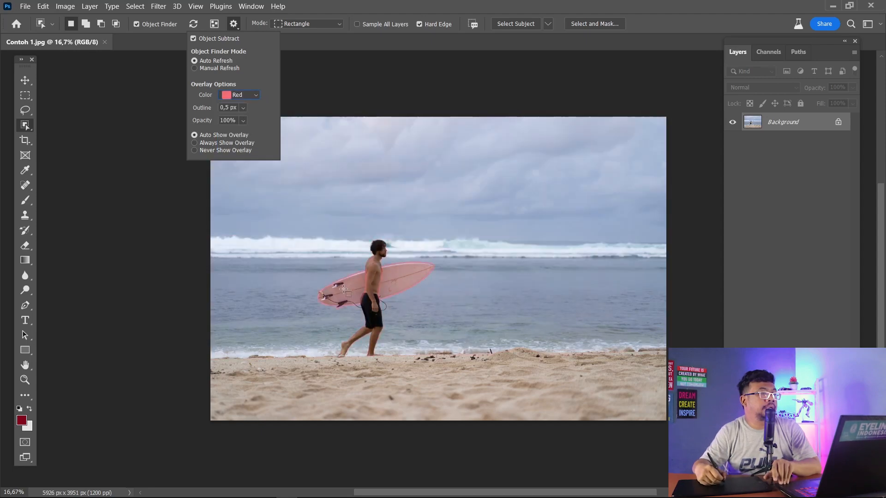
# - Try a 6.5 px overlay outline and restore it to 0.5 px
pyautogui.click(243, 107)
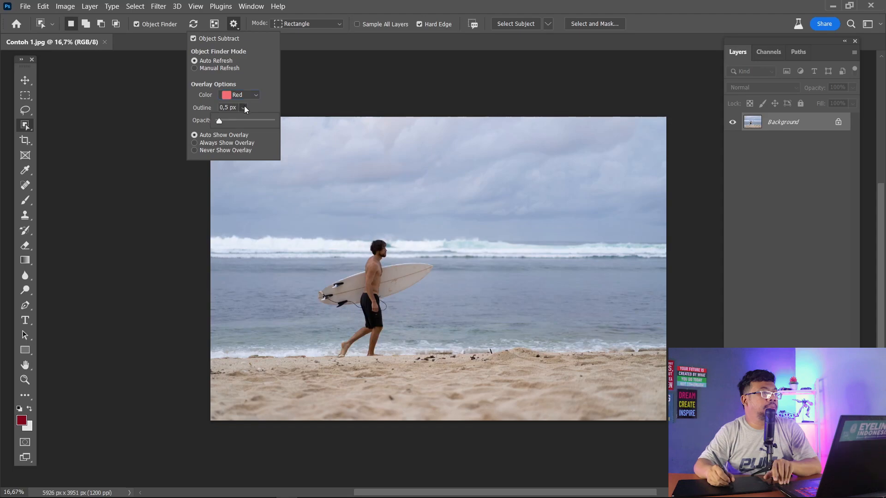
pyautogui.moveTo(216, 120); pyautogui.dragTo(226, 119)
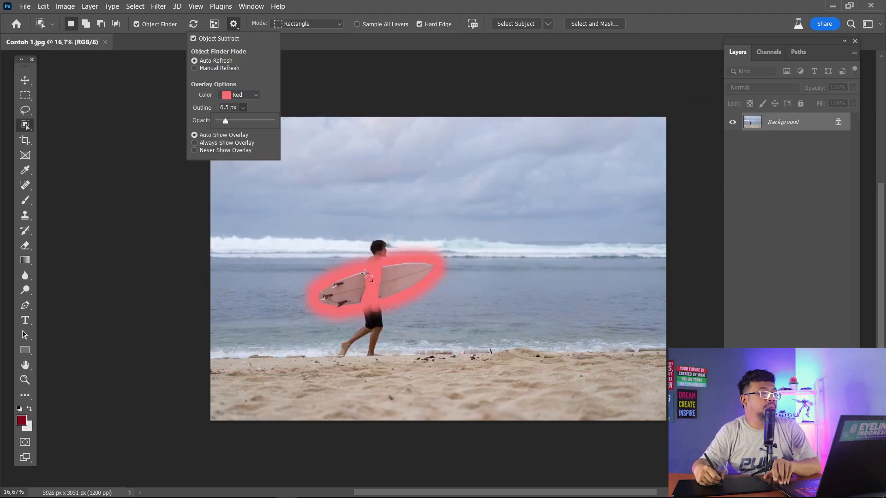
pyautogui.moveTo(225, 120); pyautogui.dragTo(220, 120)
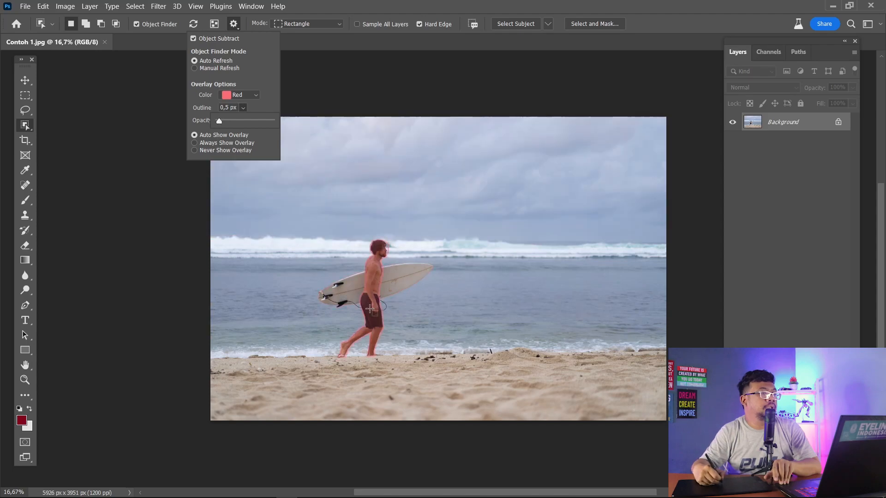
pyautogui.click(258, 77)
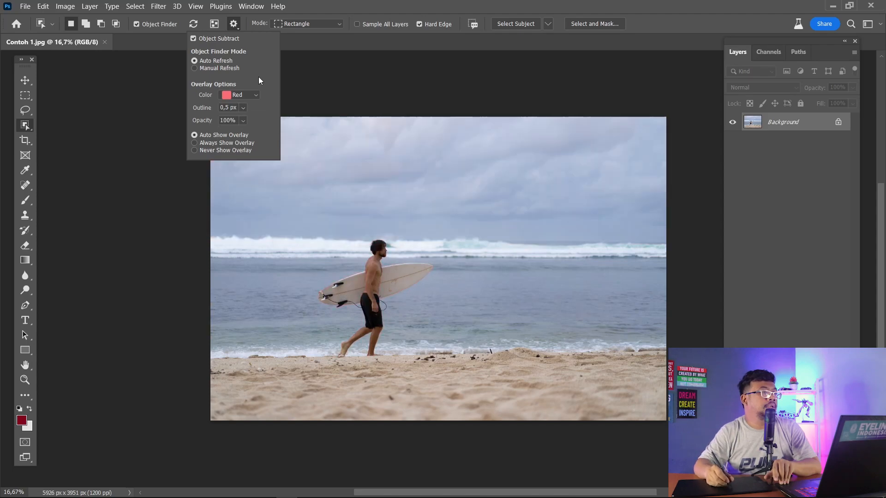
pyautogui.click(243, 121)
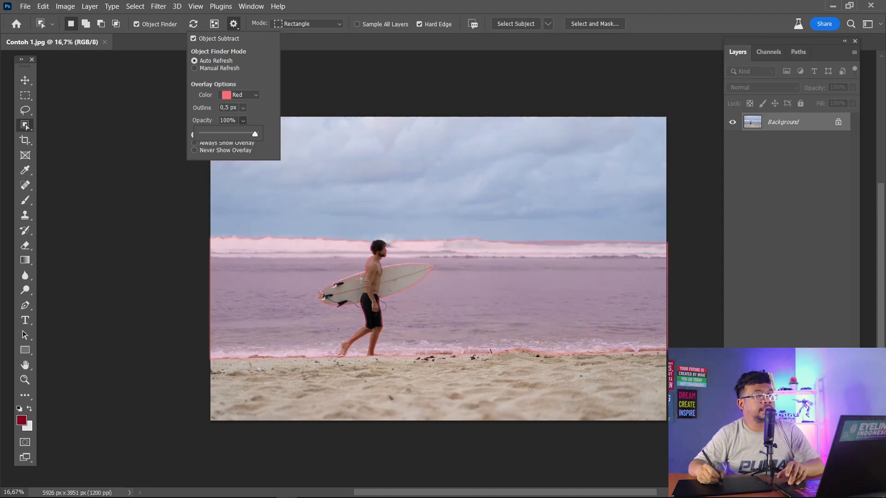
pyautogui.moveTo(295, 497)
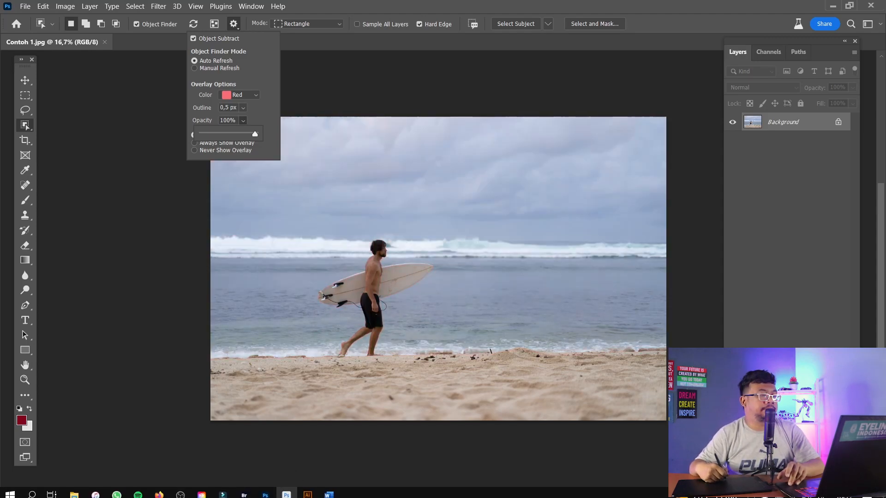
pyautogui.click(754, 63)
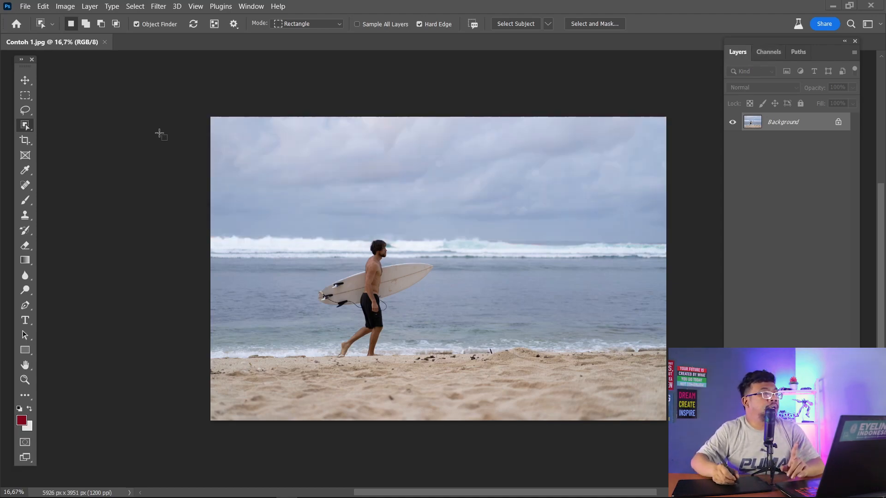
pyautogui.rightClick(25, 126)
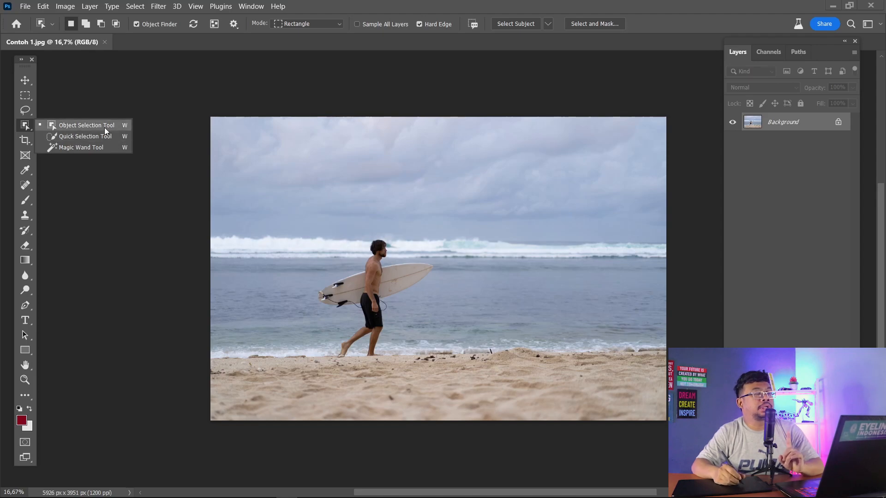
pyautogui.click(141, 229)
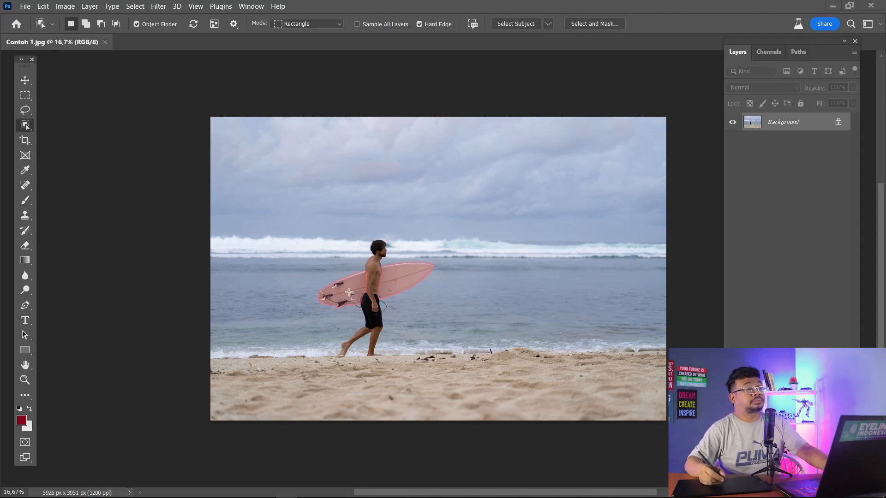
# - Select the surfboard, add the surfer with the Object Selection Tool, and remove both using delete and fill
pyautogui.rightClick(26, 125)
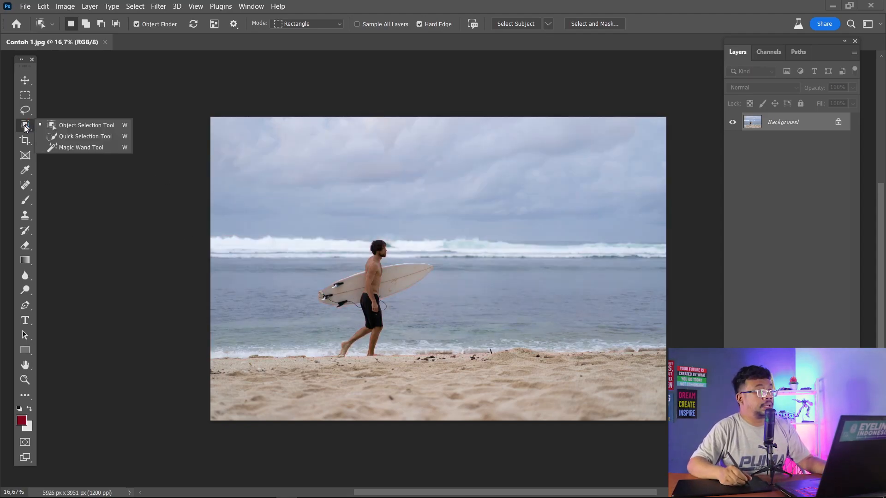
pyautogui.click(43, 123)
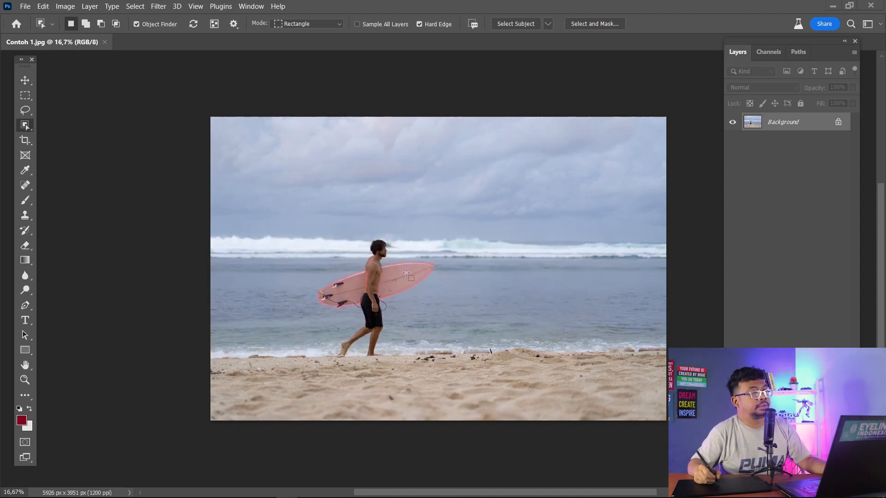
pyautogui.click(381, 318)
pyautogui.scroll(2, 439, 268)
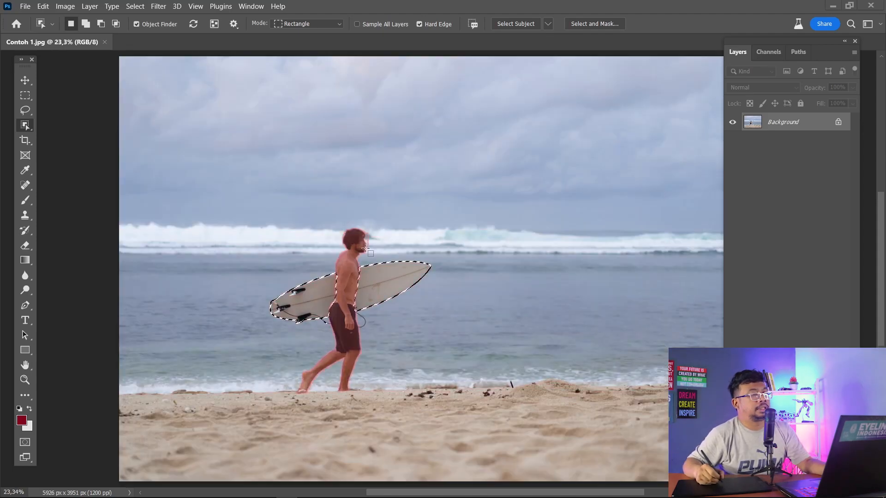
pyautogui.press('shift')
pyautogui.keyDown('shift'); pyautogui.click(360, 249); pyautogui.keyUp('shift')
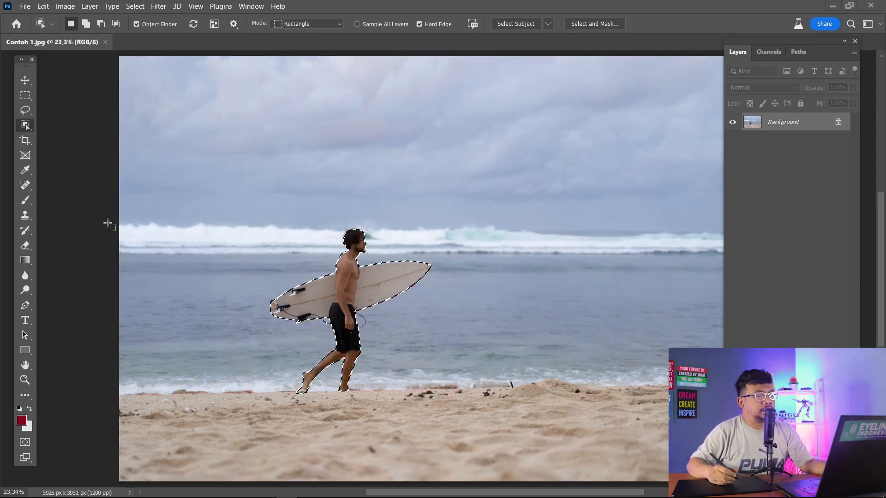
pyautogui.press('shift')
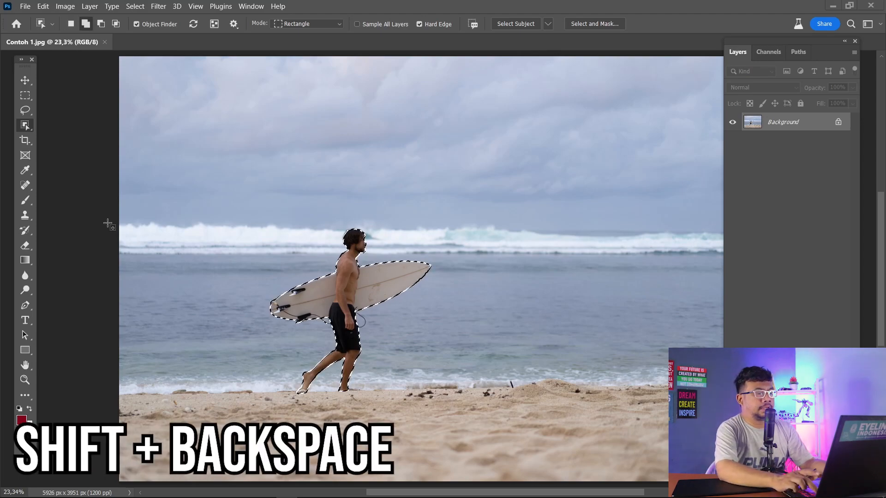
pyautogui.hotkey('shift', 'BackSpace')
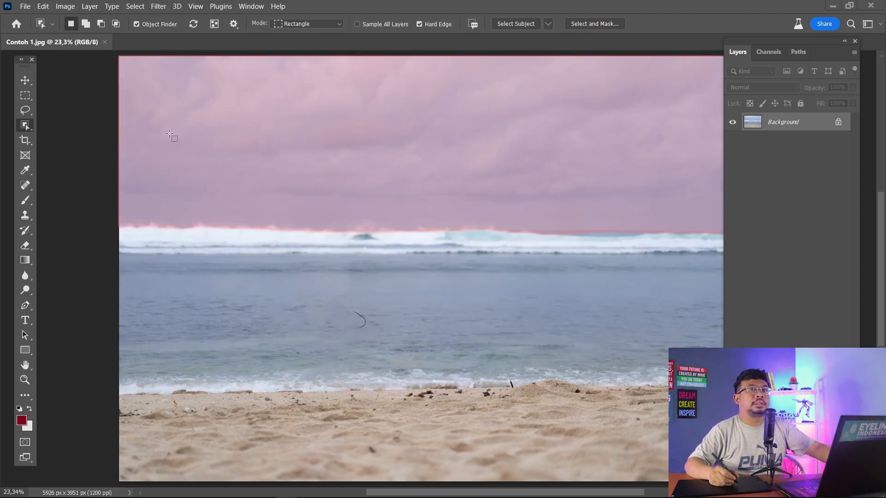
# - Undo the removal of the surfer and surfboard and clear the selection
pyautogui.hotkey('ctrl', 'z')
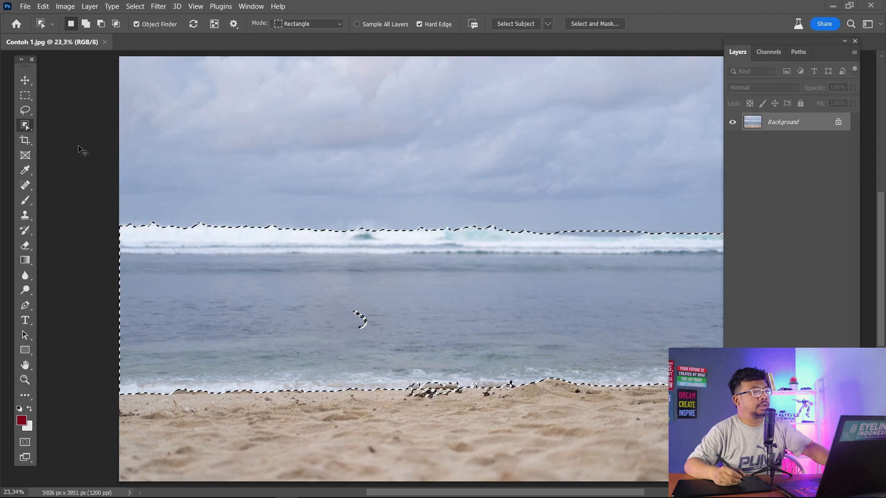
pyautogui.hotkey('ctrl', 'd')
pyautogui.hotkey('ctrl', 'z')
pyautogui.hotkey('ctrl', 'd')
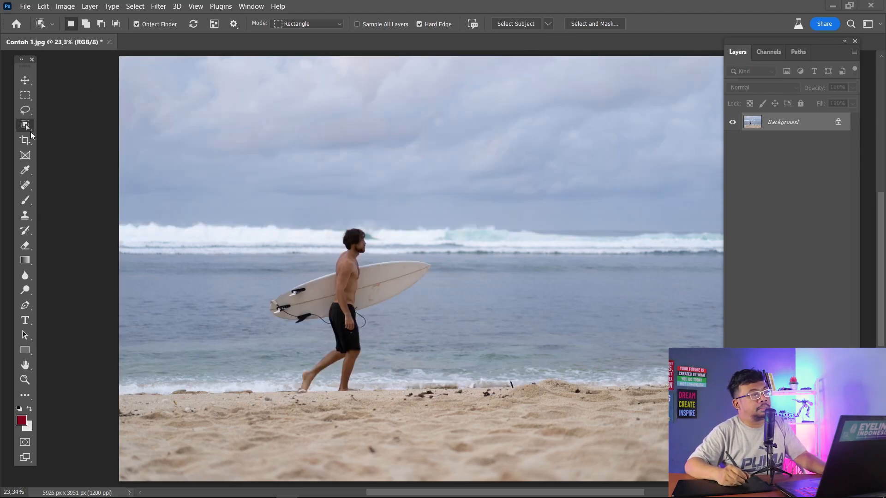
pyautogui.rightClick(25, 125)
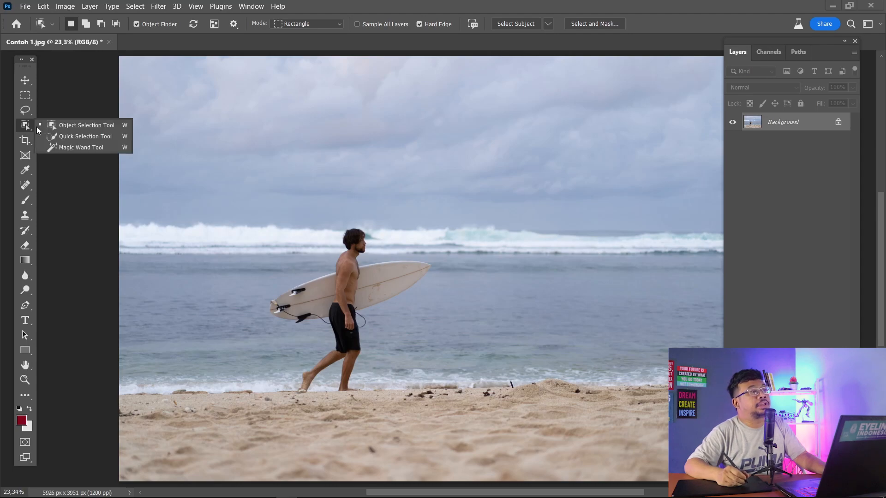
pyautogui.click(50, 117)
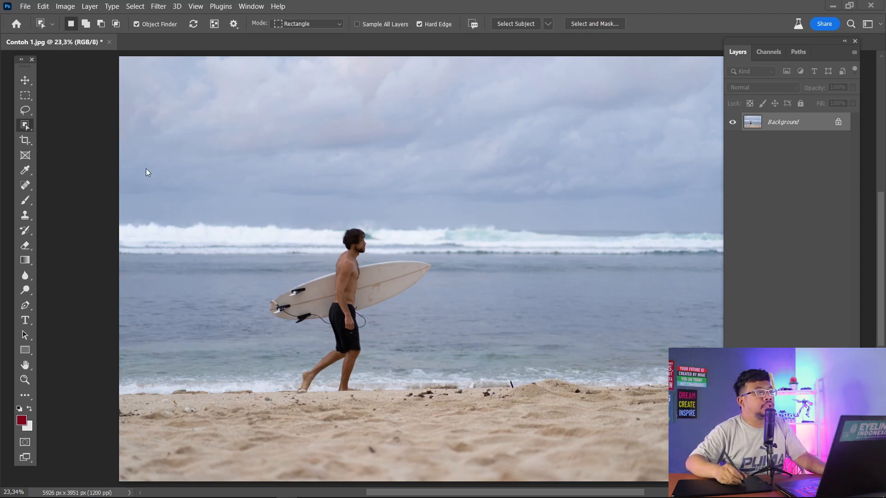
# - Lasso loosely around the surfer and surfboard, fill the area with Content-Aware in Normal mode at 100% opacity, and deselect
pyautogui.click(25, 110)
pyautogui.click(338, 226)
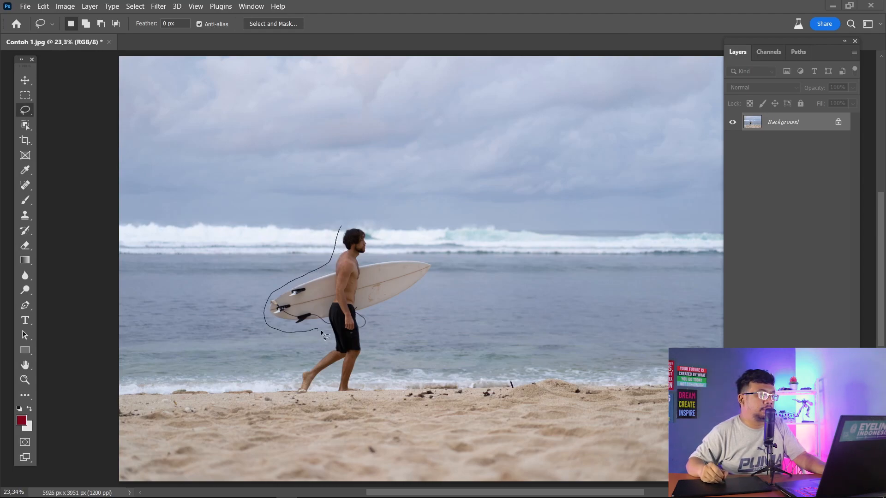
pyautogui.moveTo(301, 398)
pyautogui.mouseDown()
pyautogui.moveTo(336, 398)
pyautogui.moveTo(363, 385)
pyautogui.mouseUp()
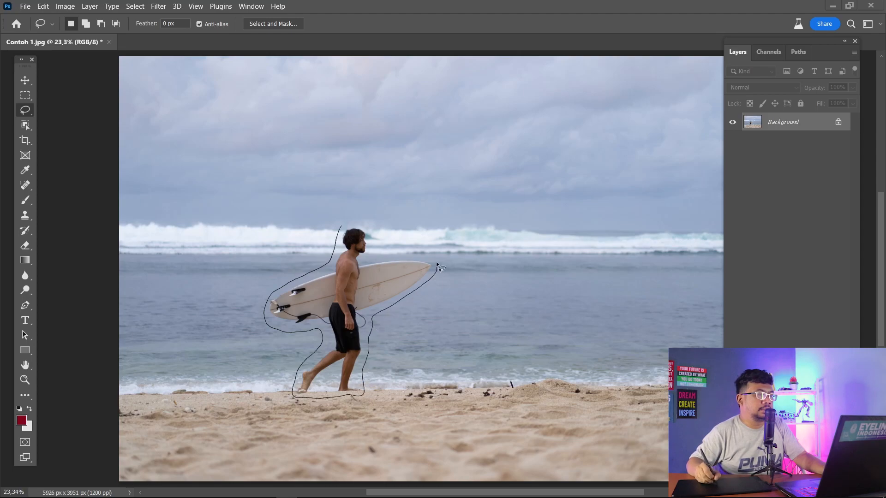
pyautogui.moveTo(357, 226); pyautogui.dragTo(362, 229)
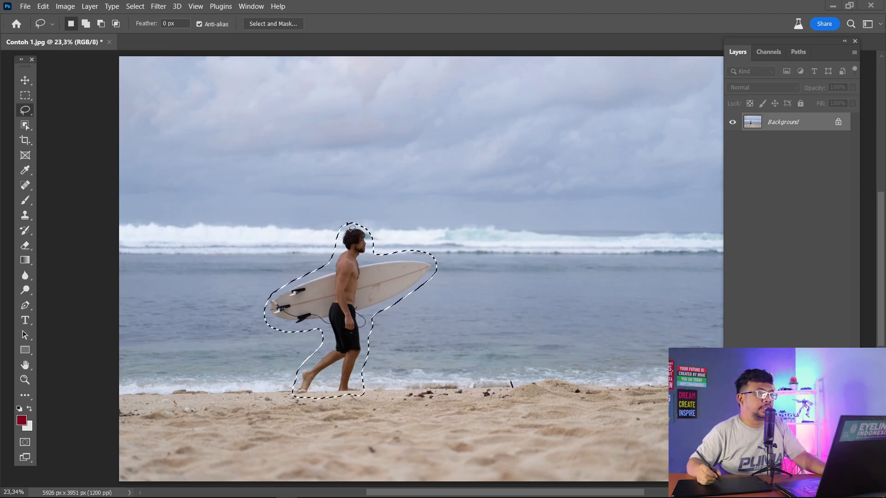
pyautogui.press('shift')
pyautogui.hotkey('shift', 'BackSpace')
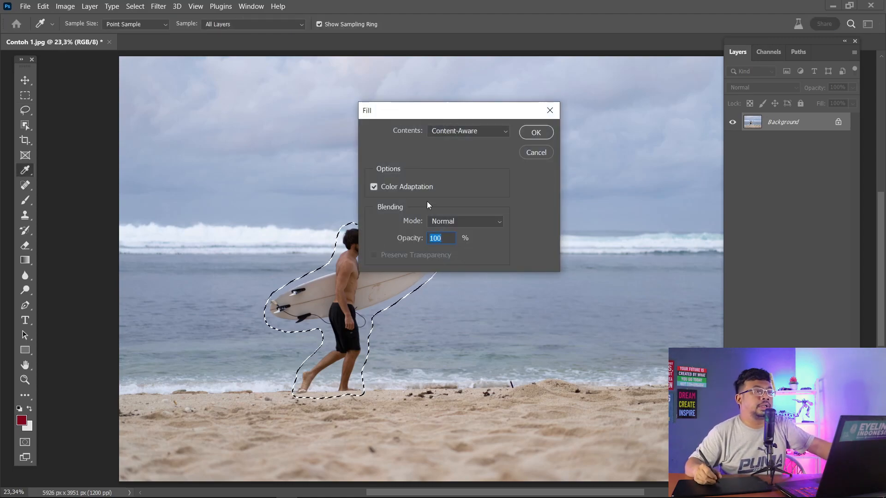
pyautogui.press('Return')
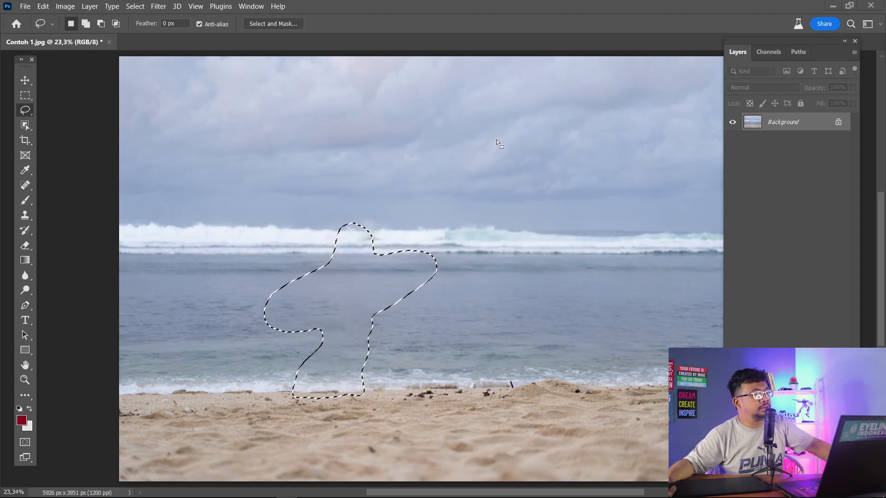
pyautogui.hotkey('ctrl', 'd')
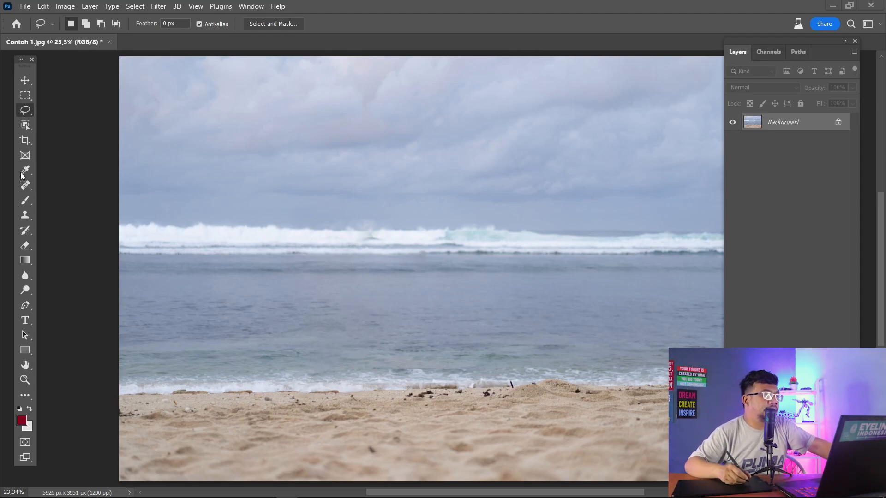
# - Close Contoh 1.jpg without saving its changes
pyautogui.click(25, 127)
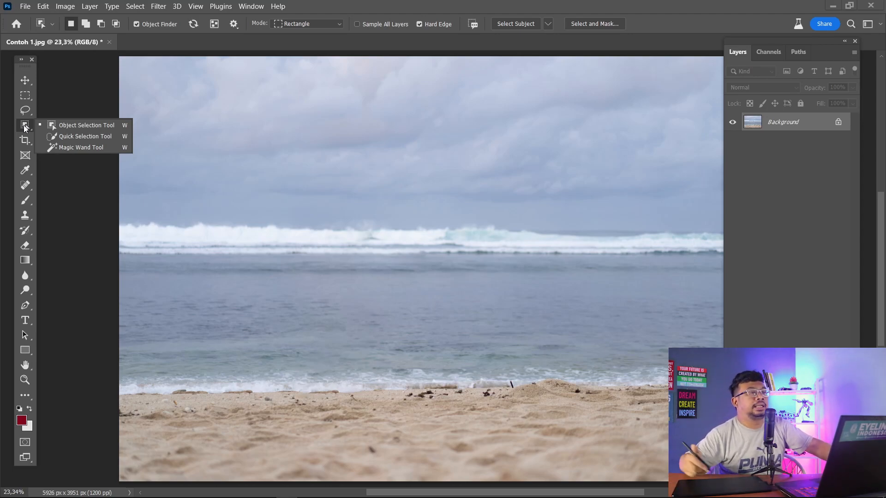
pyautogui.click(641, 42)
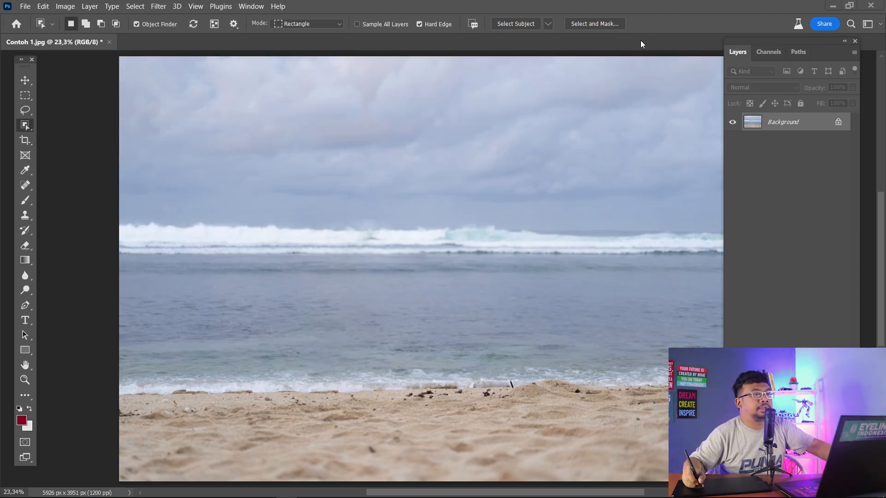
pyautogui.click(108, 43)
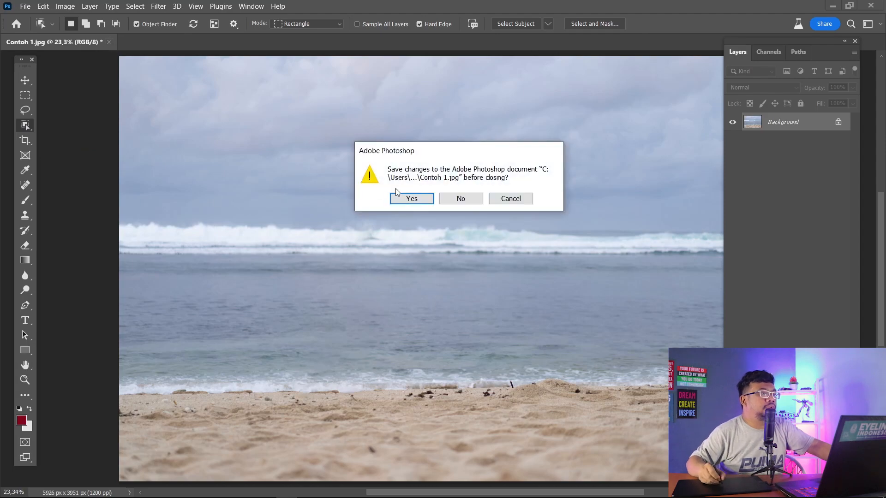
pyautogui.click(459, 198)
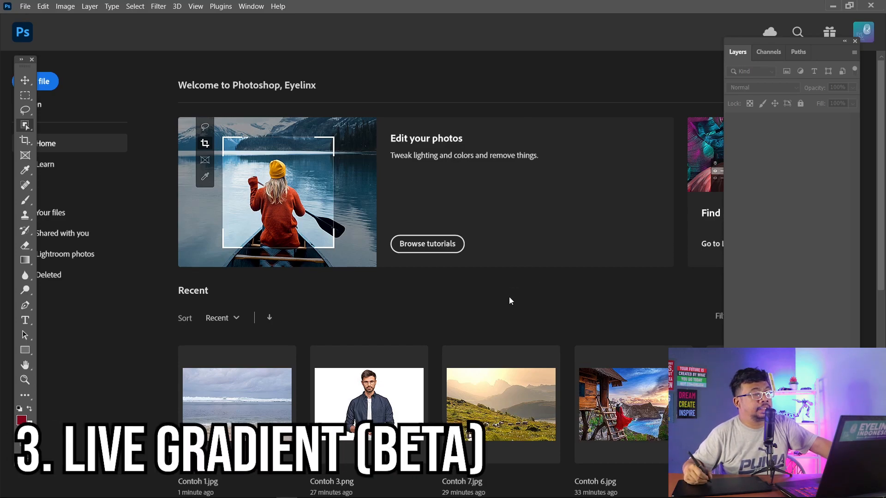
# - Open Contoh 3.png and choose the foreground-to-background gradient preset from the Basics group for Layer 2
pyautogui.click(406, 398)
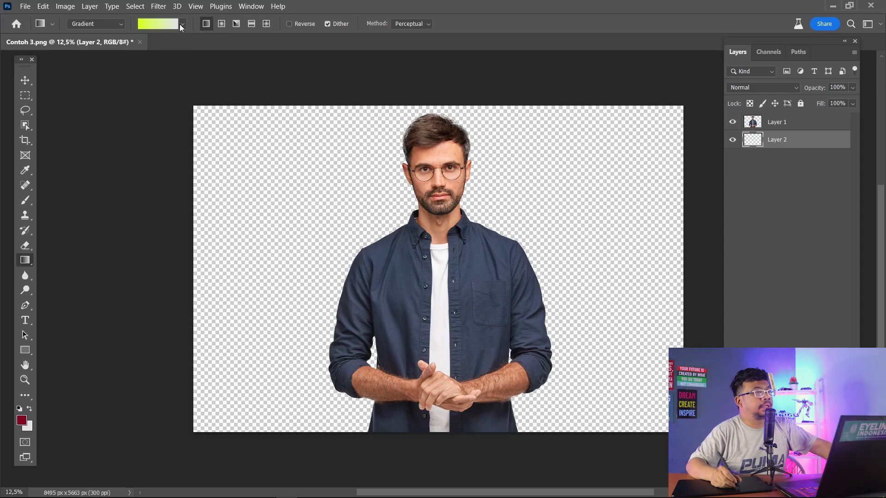
pyautogui.click(182, 25)
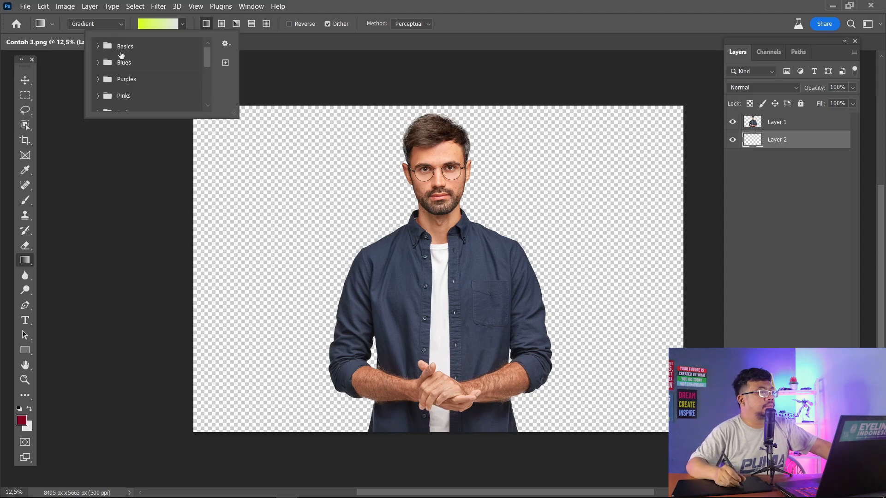
pyautogui.click(104, 47)
pyautogui.click(111, 63)
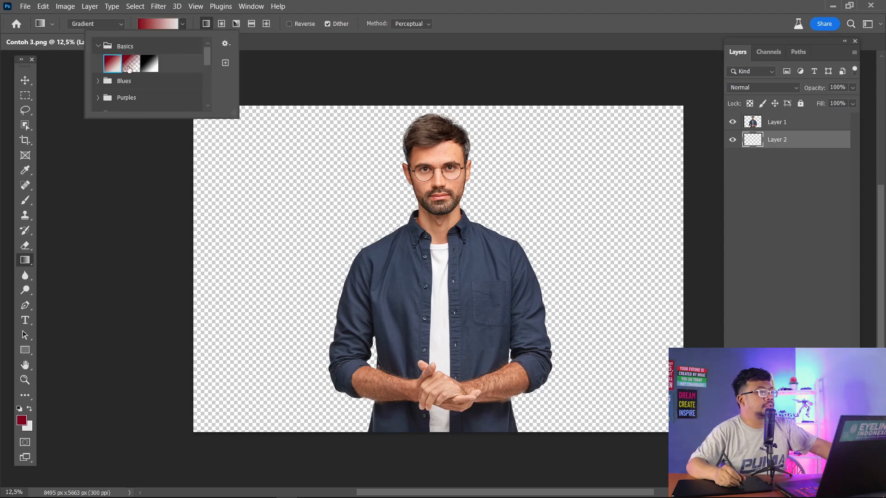
# - Set the background colour to blue #0b00f4 and draw a linear red-to-blue gradient across the canvas behind the man
pyautogui.click(26, 429)
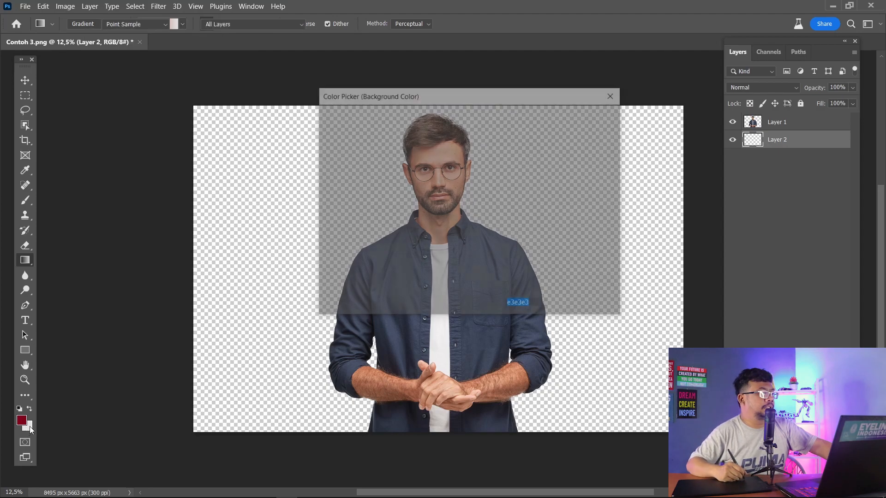
pyautogui.moveTo(457, 141); pyautogui.dragTo(468, 127)
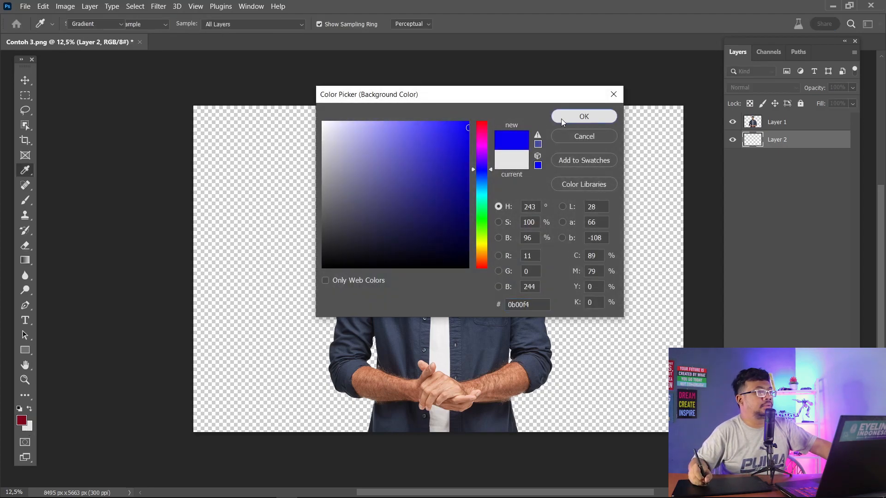
pyautogui.click(559, 117)
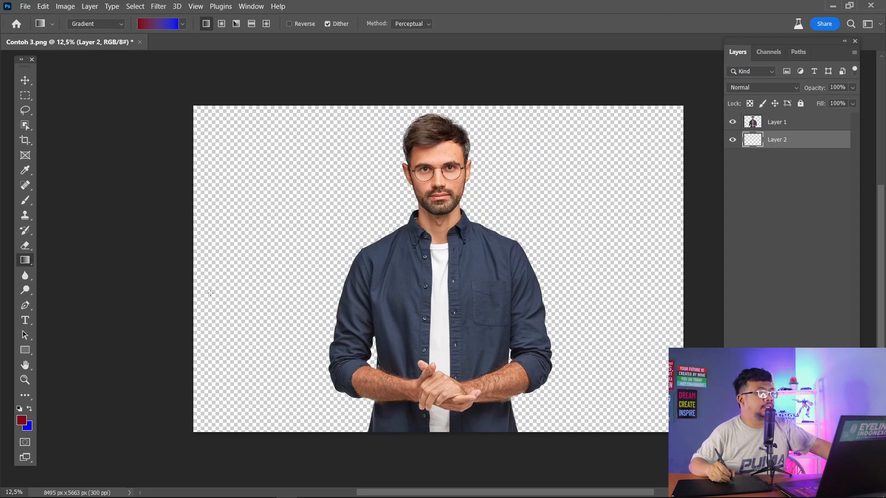
pyautogui.moveTo(206, 272); pyautogui.dragTo(660, 150)
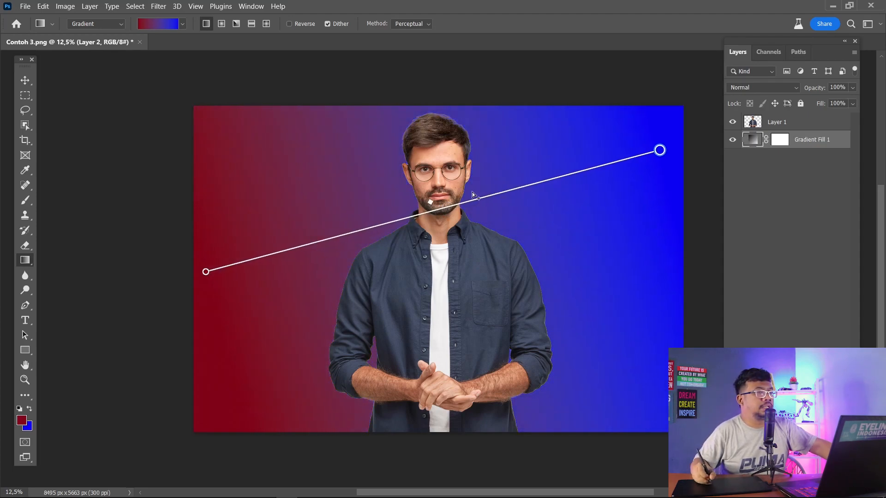
# - Adjust the live gradient on the canvas by shifting its colour midpoint and lowering and shortening its blue end
pyautogui.moveTo(439, 201); pyautogui.dragTo(554, 166)
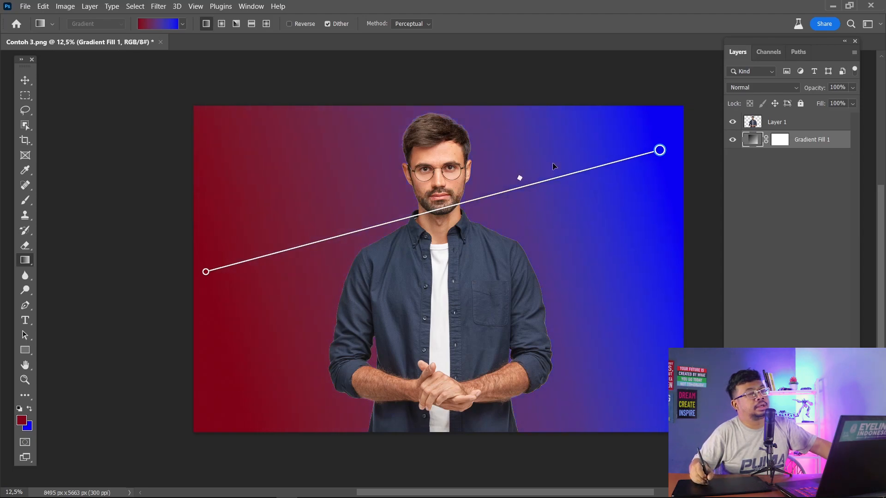
pyautogui.moveTo(659, 153); pyautogui.dragTo(659, 254)
pyautogui.moveTo(523, 252); pyautogui.dragTo(430, 254)
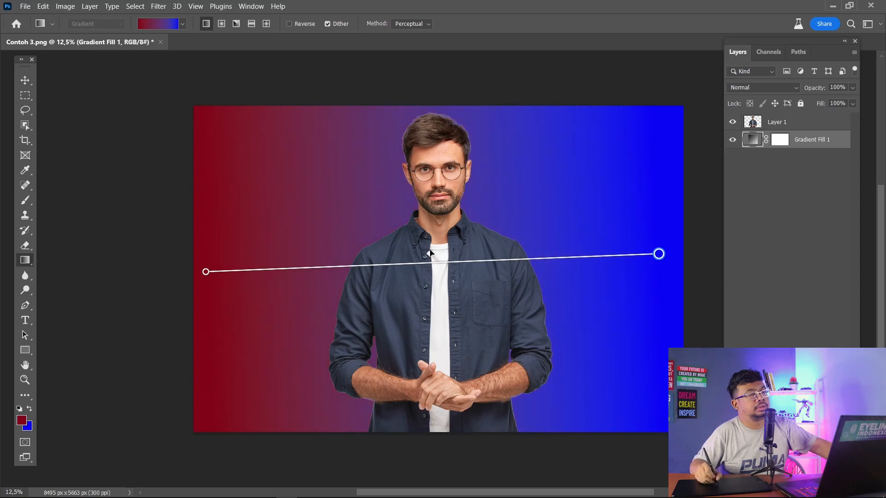
pyautogui.moveTo(659, 254); pyautogui.dragTo(635, 237)
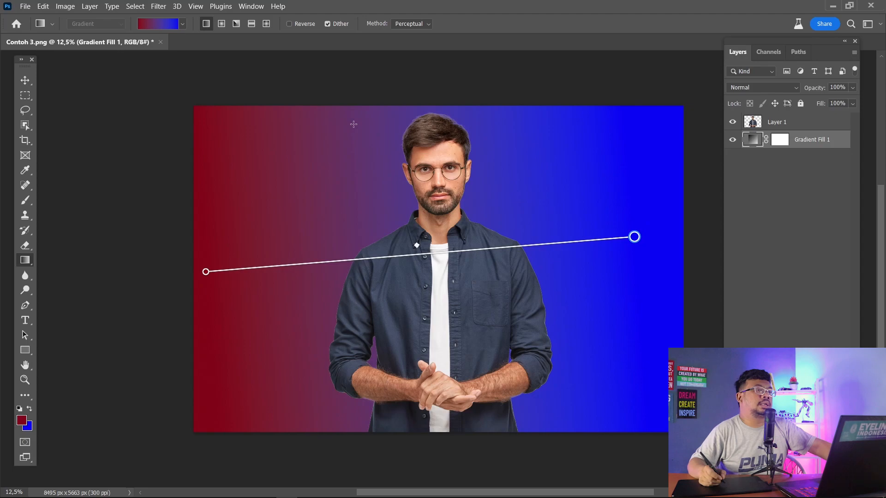
# - Close Contoh 3.png without saving and open Contoh 2.jpg from Adobe Bridge in Photoshop
pyautogui.click(161, 42)
pyautogui.click(459, 198)
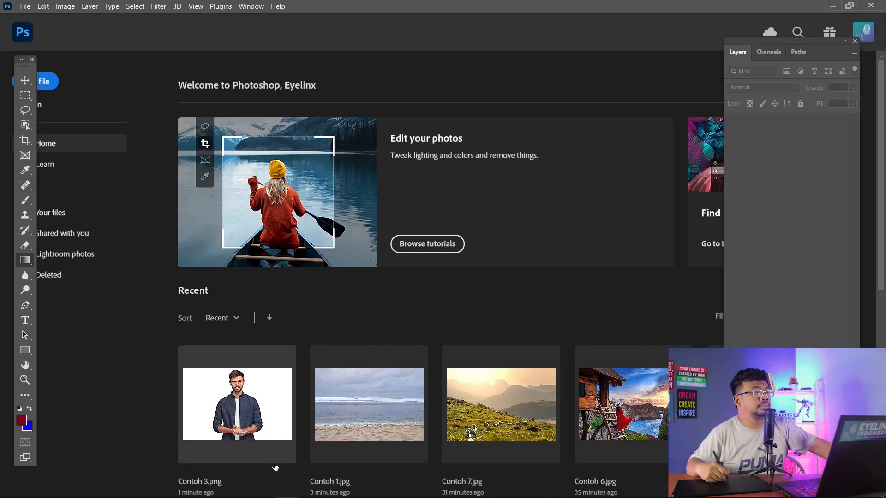
pyautogui.click(244, 489)
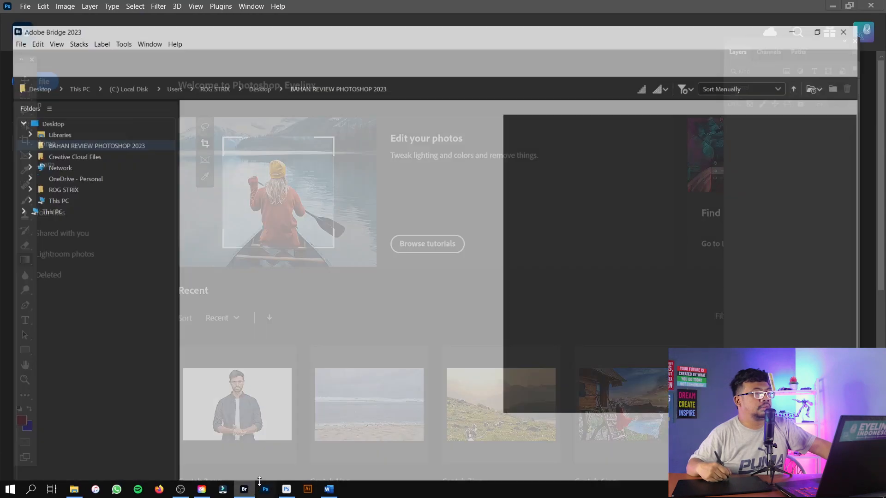
pyautogui.click(253, 121)
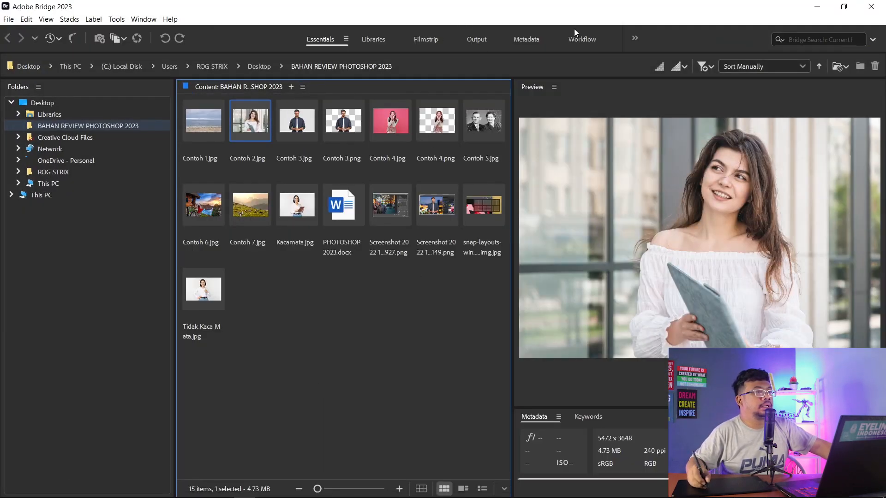
pyautogui.press('super+Down')
pyautogui.moveTo(297, 245); pyautogui.dragTo(453, 86)
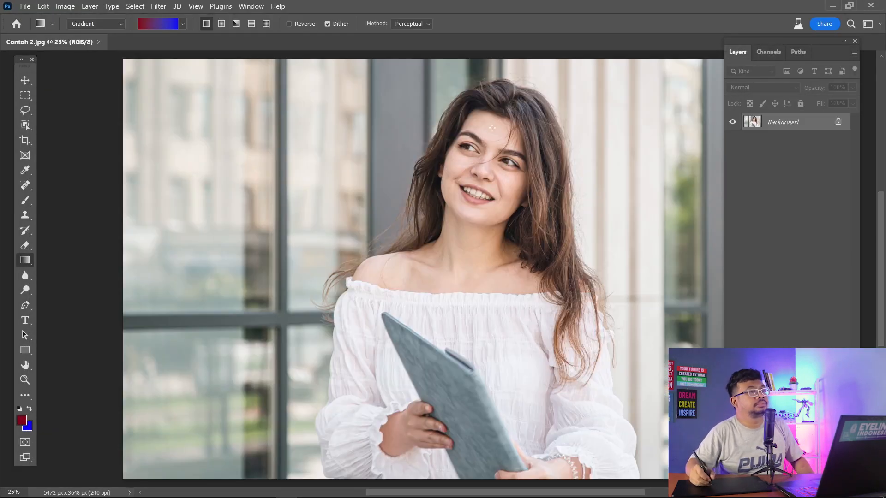
# - Add a new layer above the background and choose the foreground-to-transparent preset from Basics for a radial gradient
pyautogui.hotkey('ctrl', 'shift', 'alt', 'n')
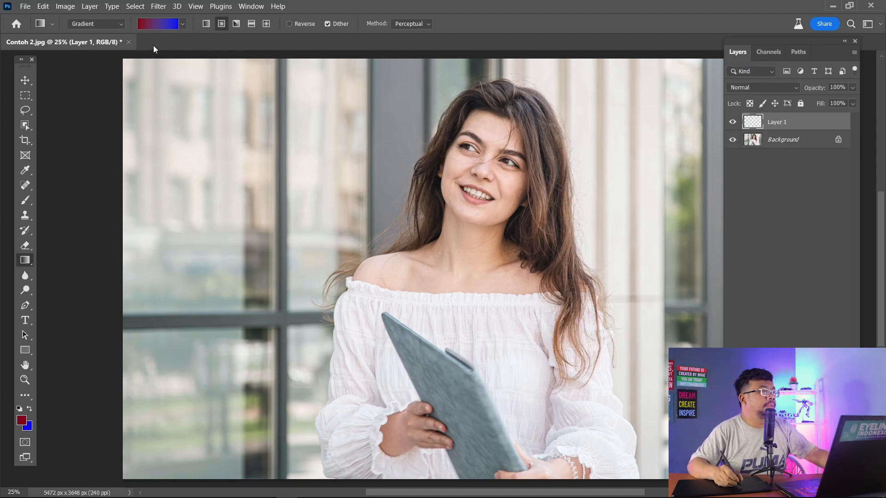
pyautogui.click(173, 24)
pyautogui.click(130, 64)
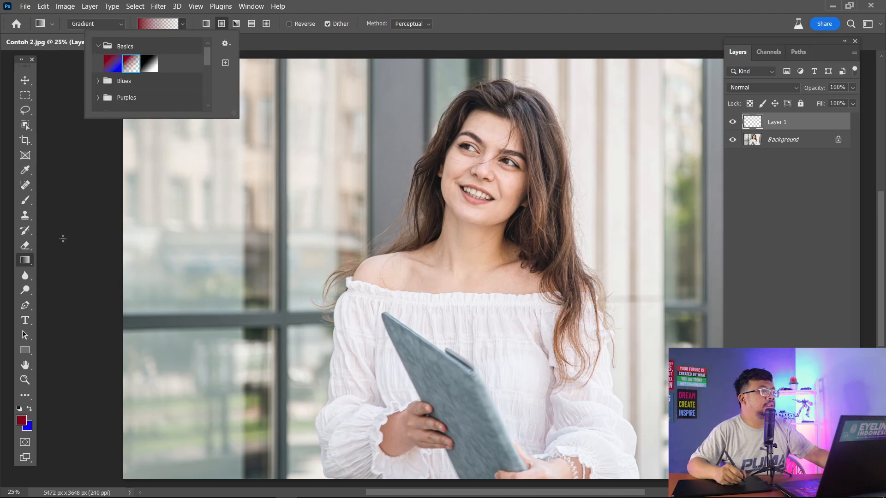
# - Set the foreground colour to dark blue #031480 and draw a radial gradient outward from beside the woman's shoulder
pyautogui.click(21, 420)
pyautogui.click(21, 420)
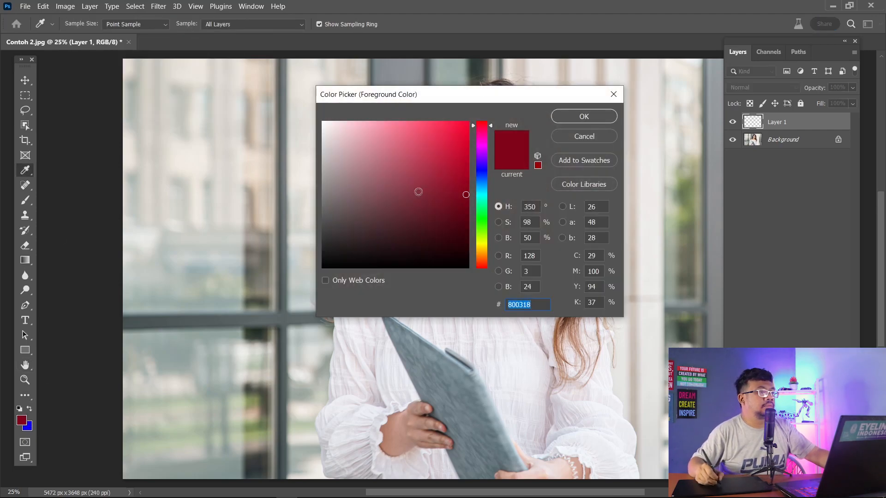
pyautogui.moveTo(482, 231); pyautogui.dragTo(488, 174)
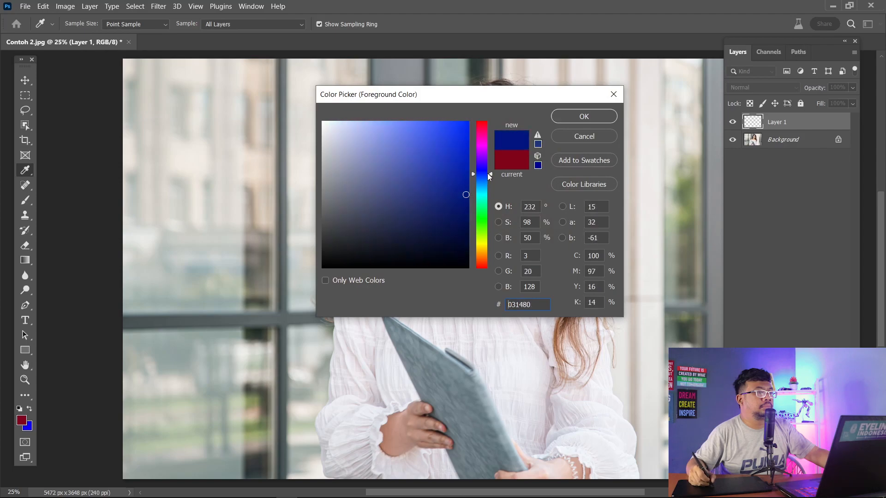
pyautogui.click(584, 116)
pyautogui.moveTo(378, 252); pyautogui.dragTo(560, 255)
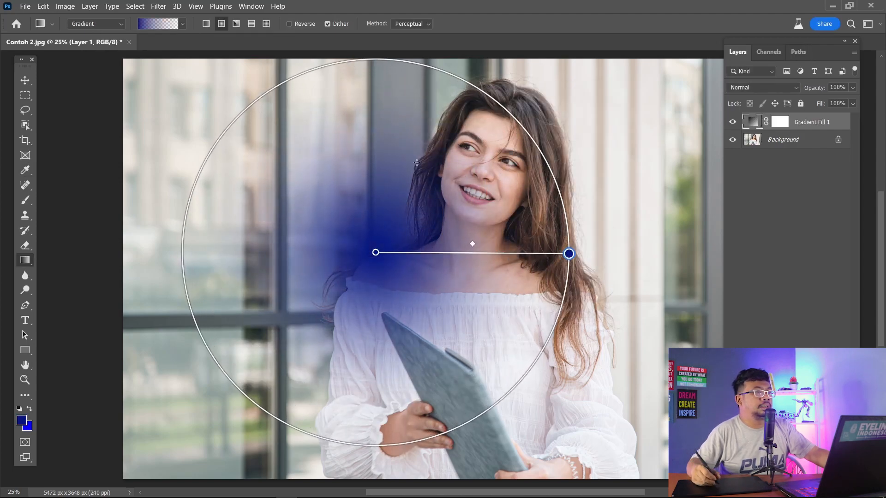
# - Change the colour stop at the radial gradient's centre to yellow #fffd3c
pyautogui.click(376, 253)
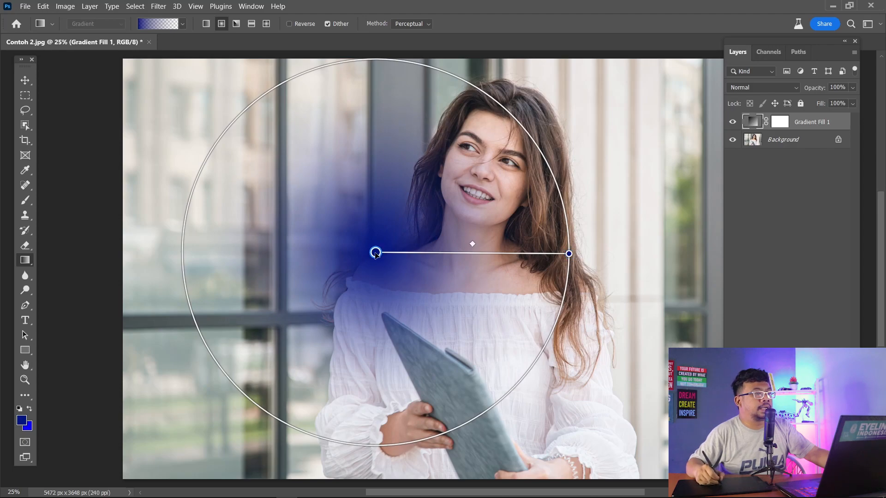
pyautogui.doubleClick(376, 253)
pyautogui.moveTo(480, 224); pyautogui.dragTo(481, 244)
pyautogui.moveTo(445, 148); pyautogui.dragTo(434, 118)
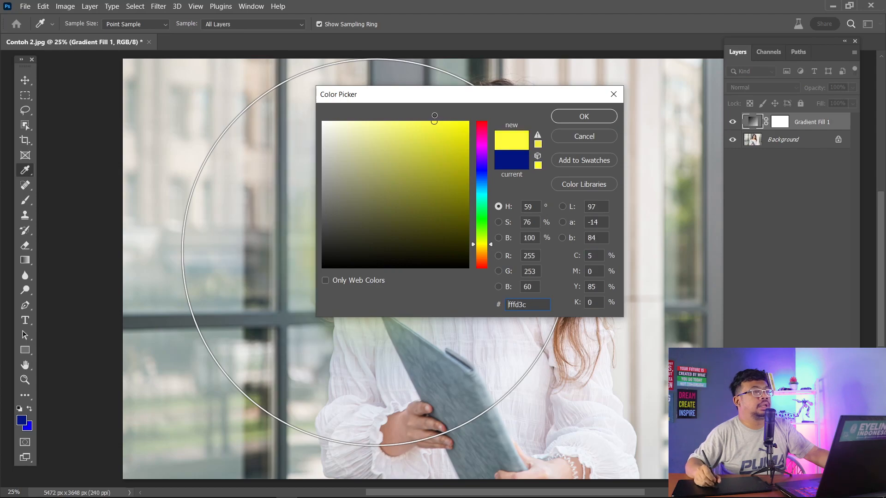
pyautogui.click(581, 121)
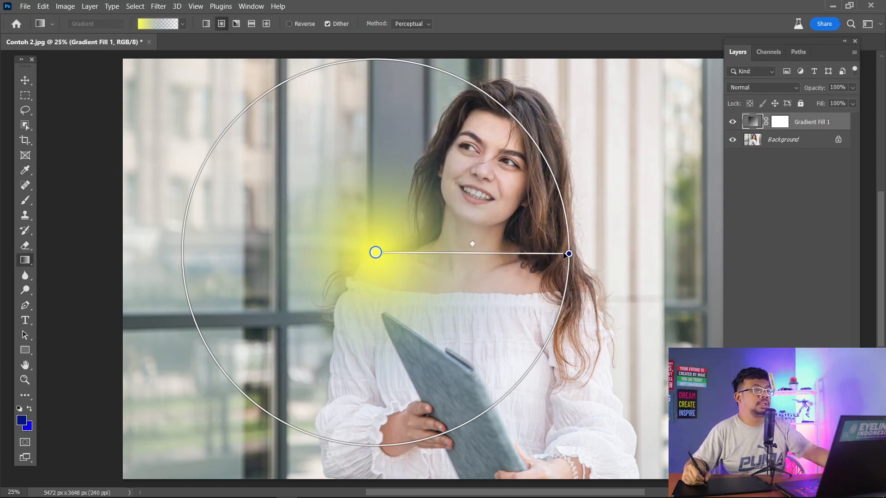
# - Enlarge the radial gradient and move its centre to the upper-left area of the photo
pyautogui.moveTo(569, 254); pyautogui.dragTo(625, 257)
pyautogui.moveTo(666, 251); pyautogui.dragTo(670, 248)
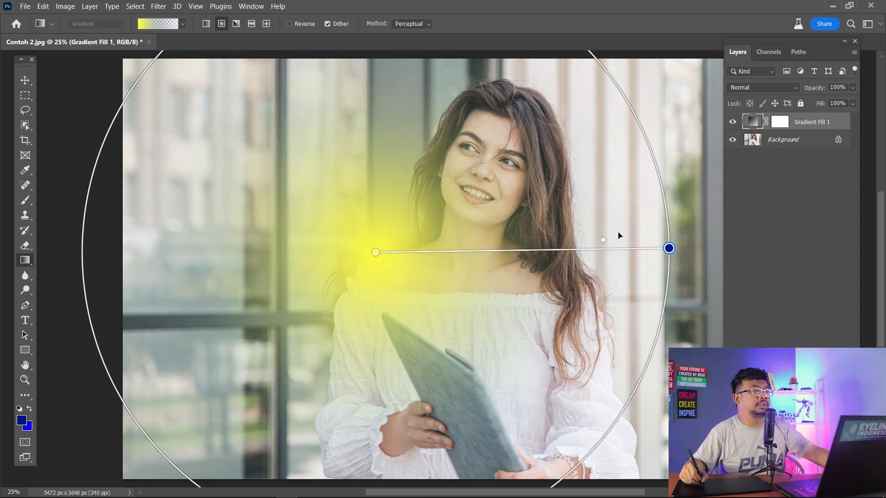
pyautogui.moveTo(414, 264); pyautogui.dragTo(698, 140)
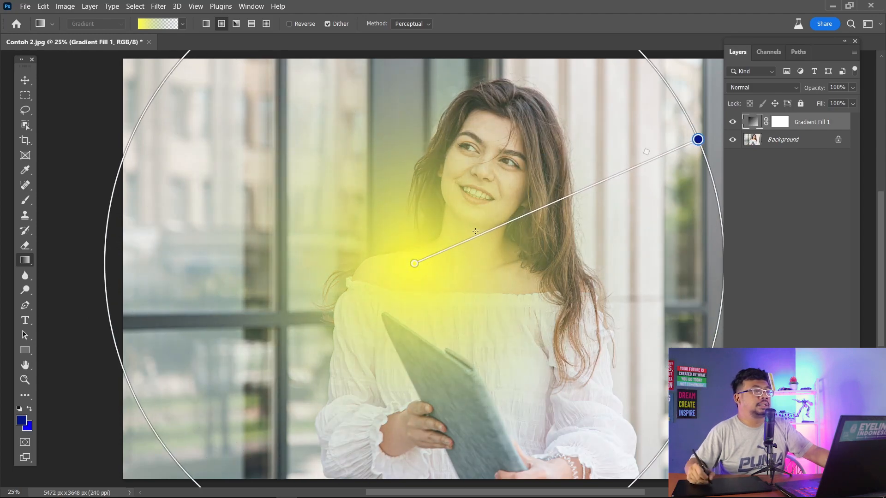
pyautogui.moveTo(409, 267); pyautogui.dragTo(168, 124)
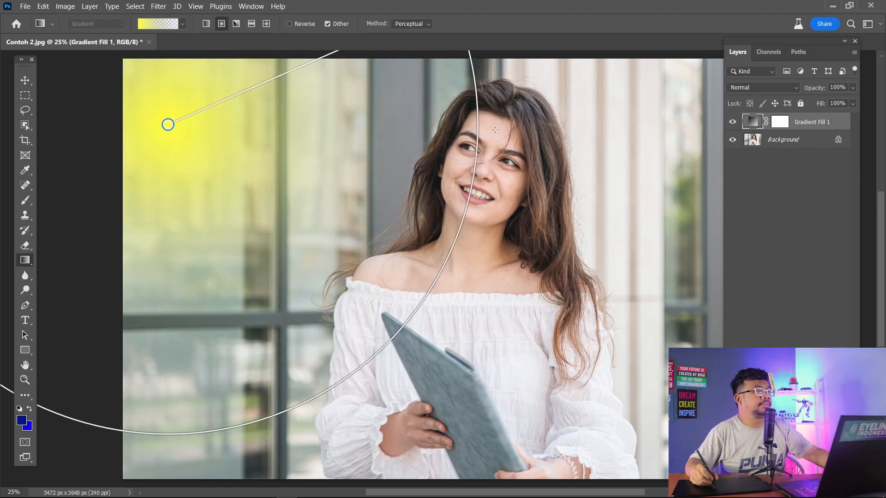
# - Set the gradient fill layer's blend mode to Screen and move the glow's centre closer to the woman's head
pyautogui.click(743, 88)
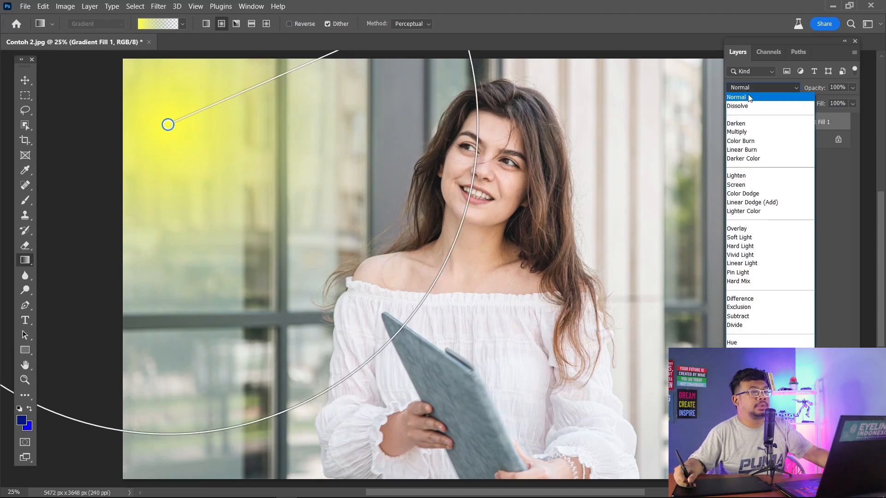
pyautogui.click(739, 186)
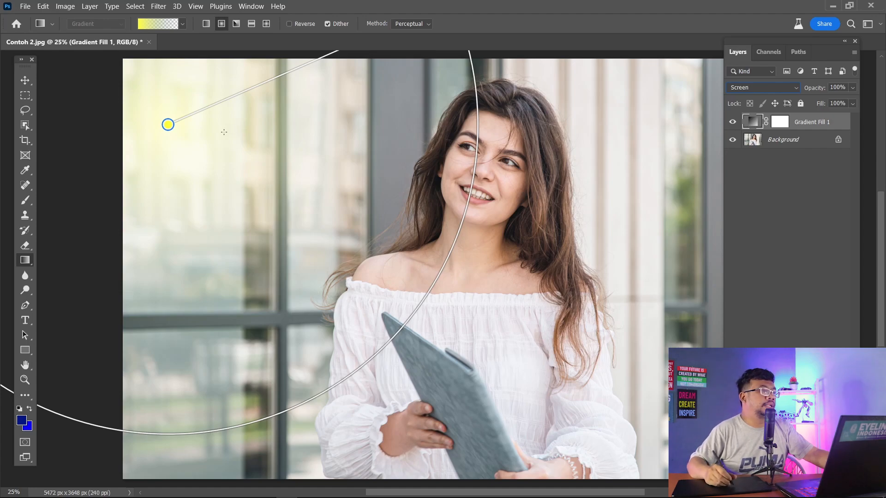
pyautogui.moveTo(167, 124); pyautogui.dragTo(329, 90)
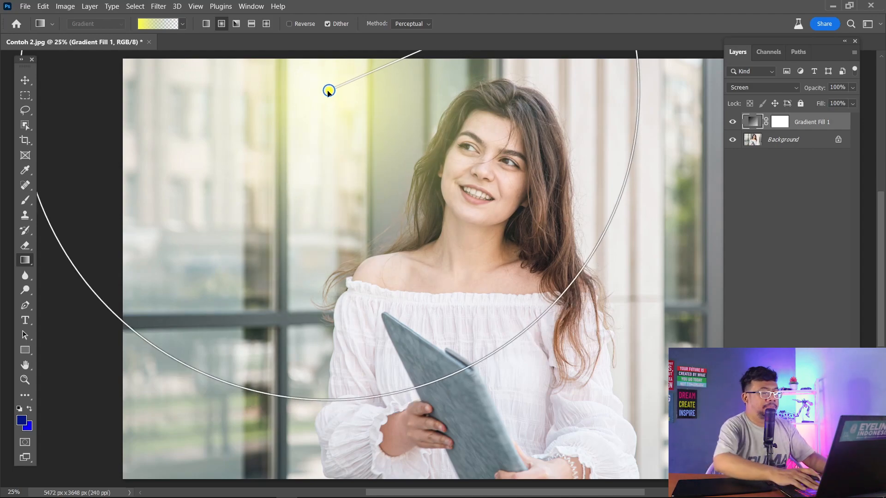
# - Close Contoh 2.jpg without saving its changes
pyautogui.hotkey('ctrl', '-')
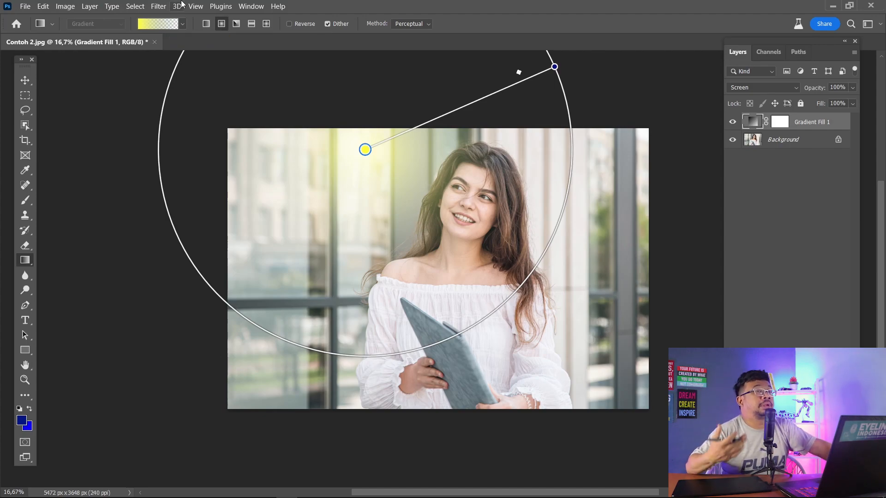
pyautogui.click(154, 42)
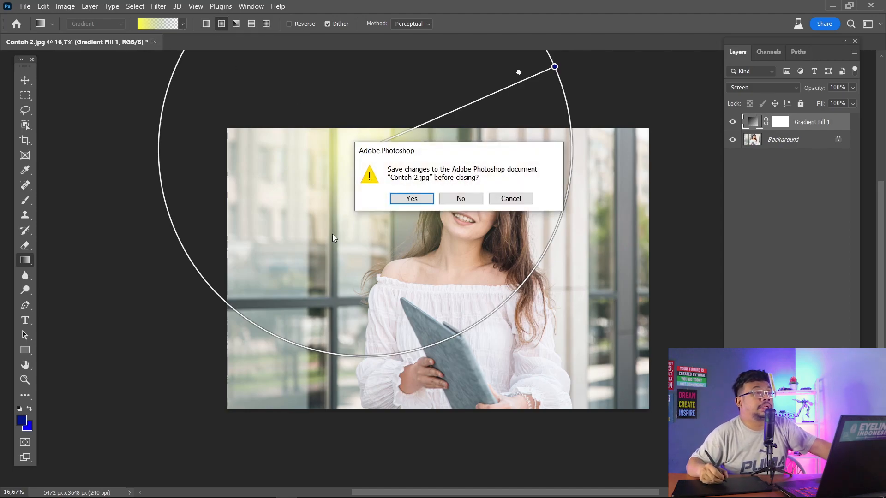
pyautogui.click(442, 201)
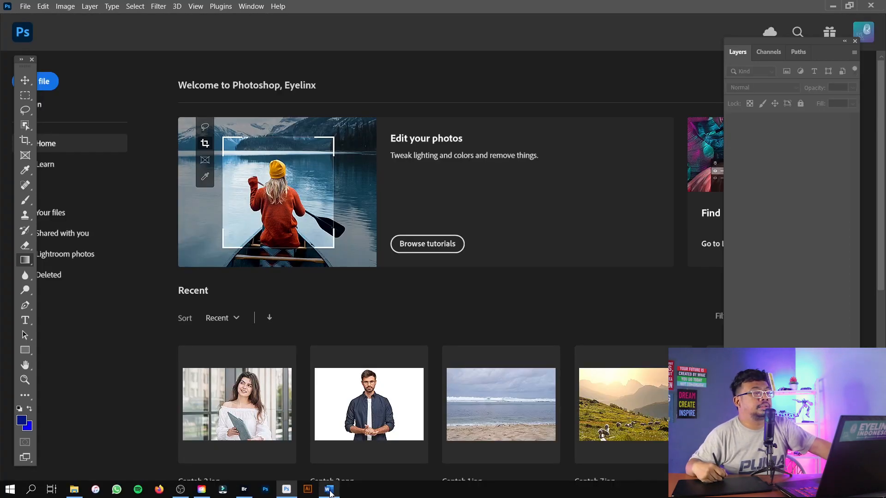
# - Consult the Unlimited Gradients Color (Beta) section of the Word notes, and open Contoh 3.png from Photoshop's recent files
pyautogui.click(329, 490)
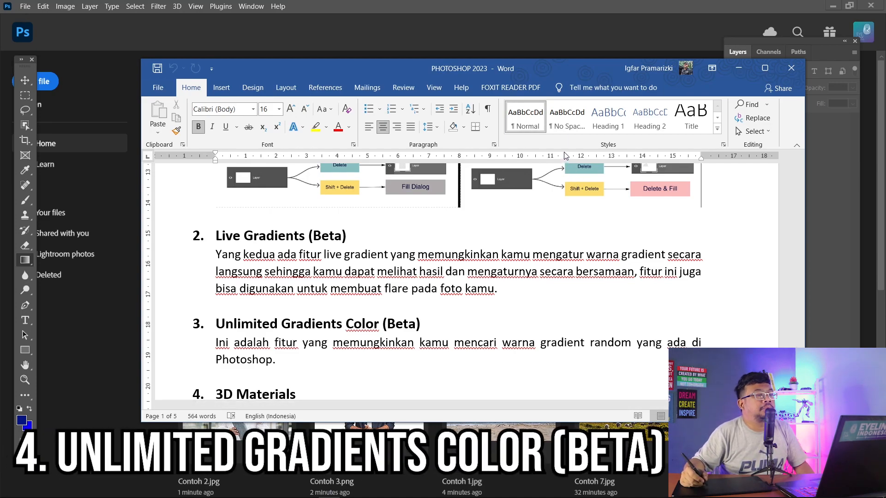
pyautogui.click(509, 38)
pyautogui.click(363, 382)
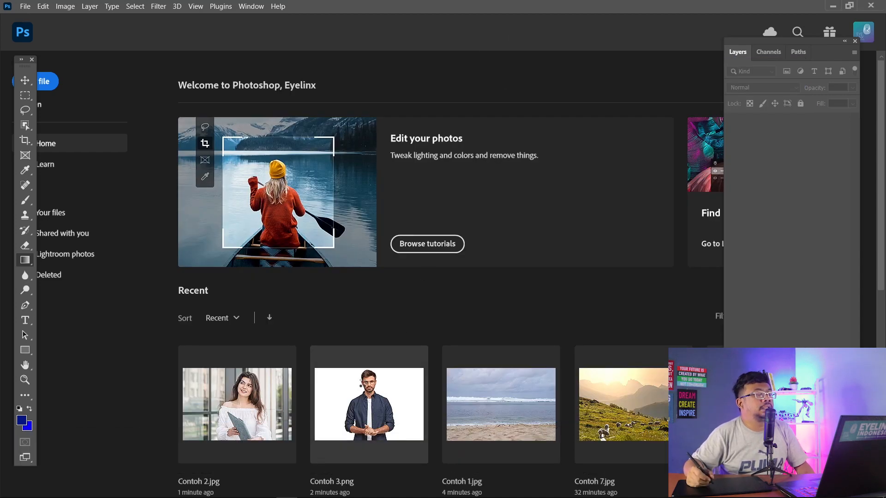
# - Add an empty layer behind the cut-out man and draw a horizontal linear foreground-to-background gradient across the canvas width
pyautogui.hotkey('ctrl', 'shift', 'alt', 'n')
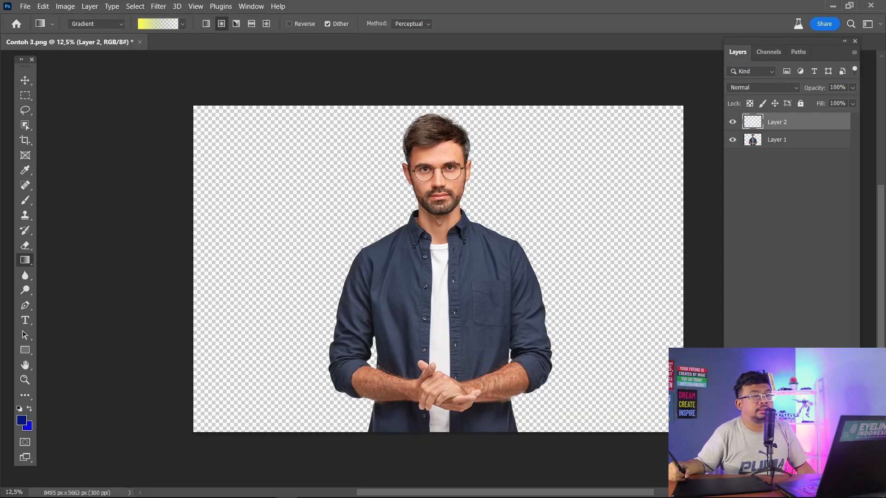
pyautogui.moveTo(811, 123); pyautogui.dragTo(794, 165)
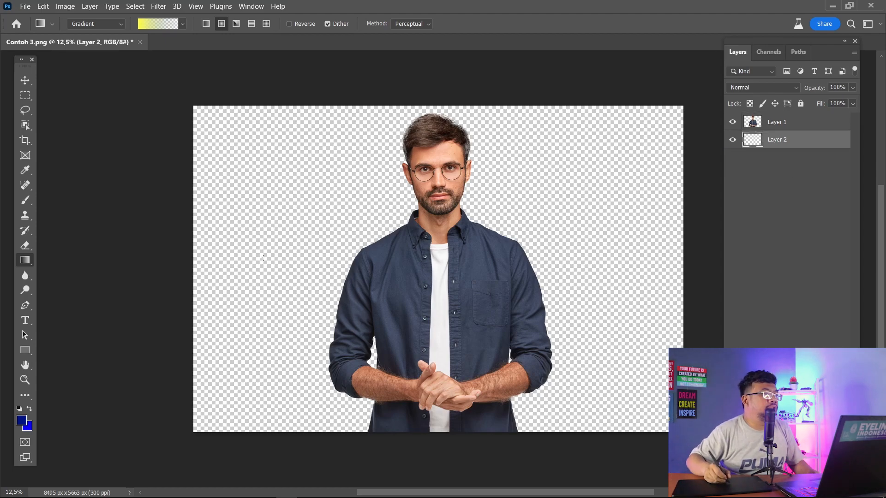
pyautogui.click(206, 23)
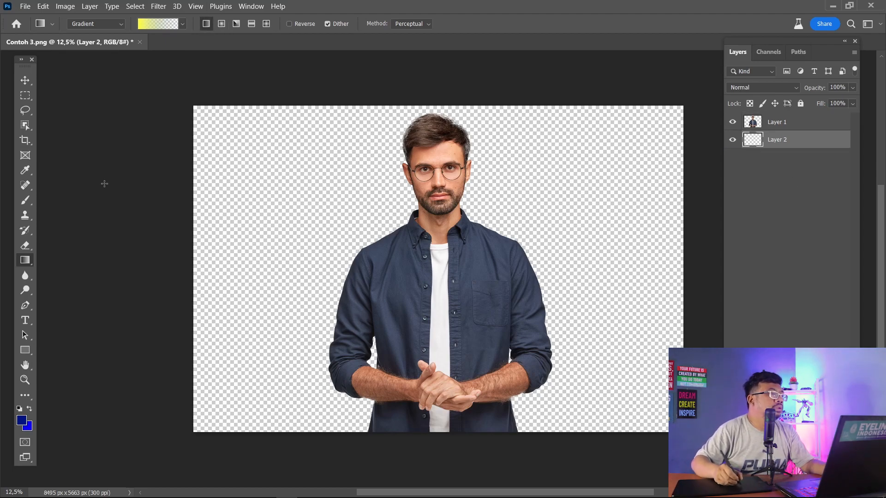
pyautogui.click(147, 28)
pyautogui.click(118, 69)
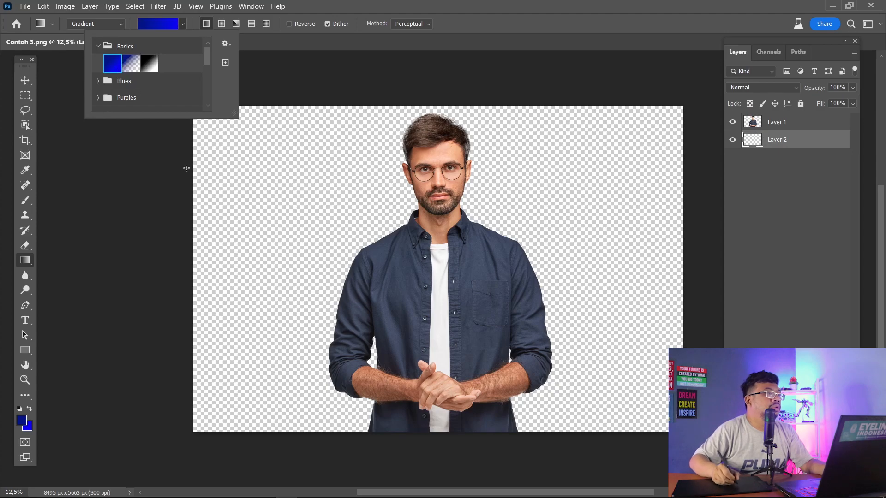
pyautogui.click(203, 242)
pyautogui.moveTo(204, 248); pyautogui.dragTo(669, 250)
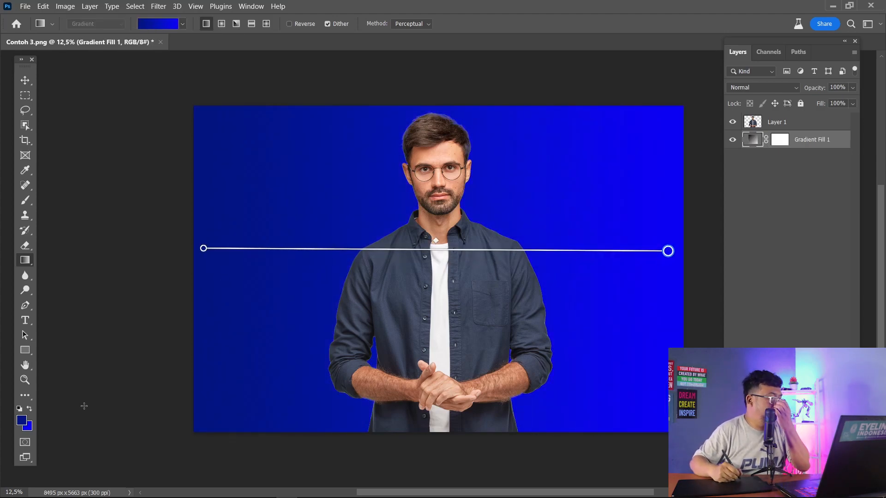
# - Change the colour stop at the gradient's right end to bright green
pyautogui.doubleClick(668, 251)
pyautogui.moveTo(483, 178); pyautogui.dragTo(479, 219)
pyautogui.click(583, 116)
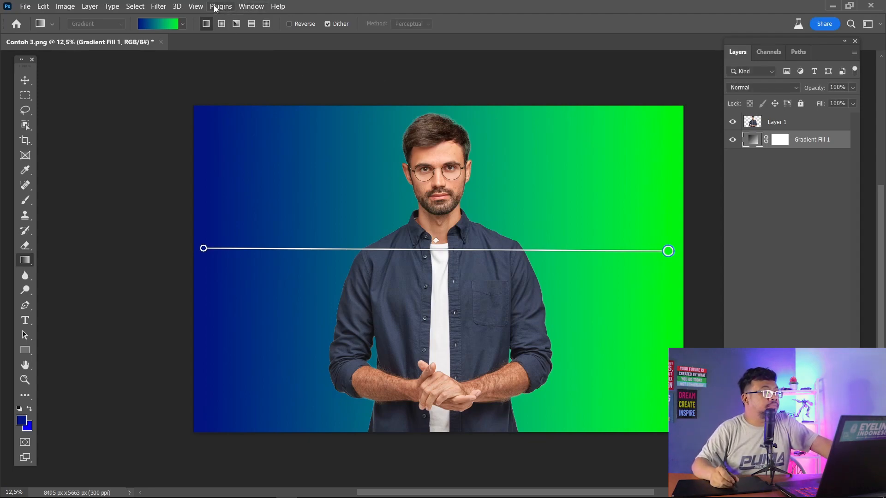
# - Show the gradient fill layer's properties and set the gradient type to Noise
pyautogui.click(158, 6)
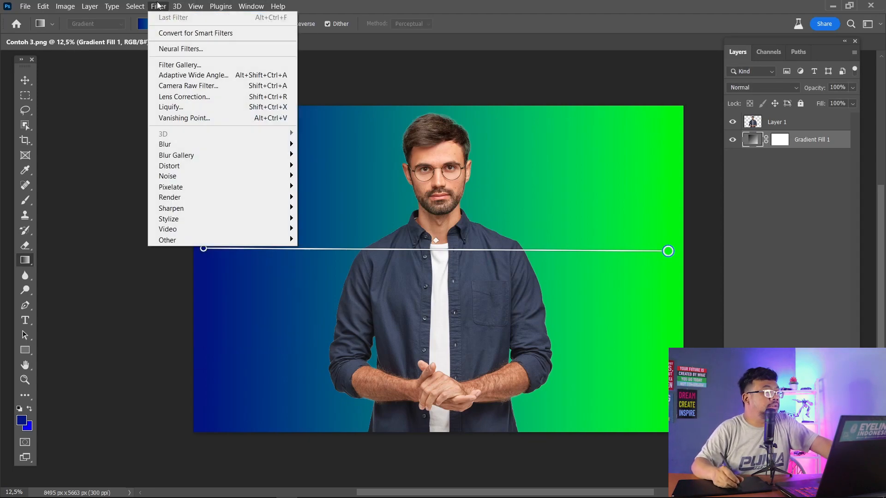
pyautogui.moveTo(250, 13)
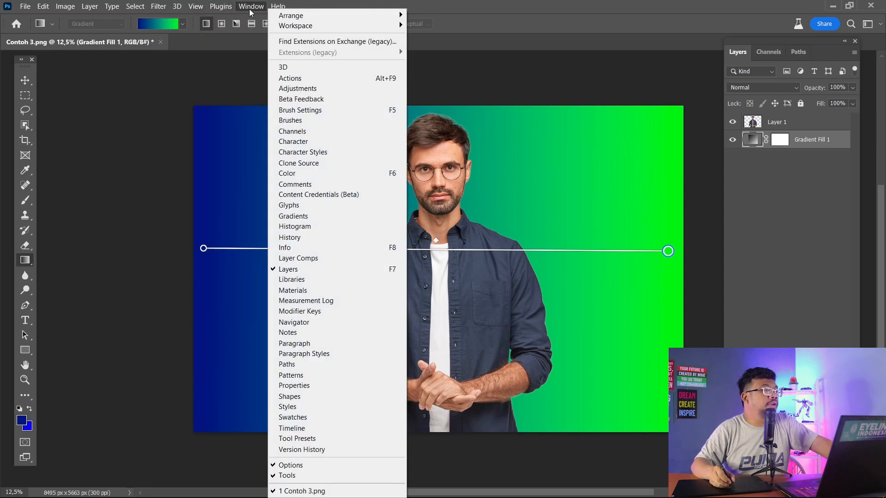
pyautogui.click(294, 386)
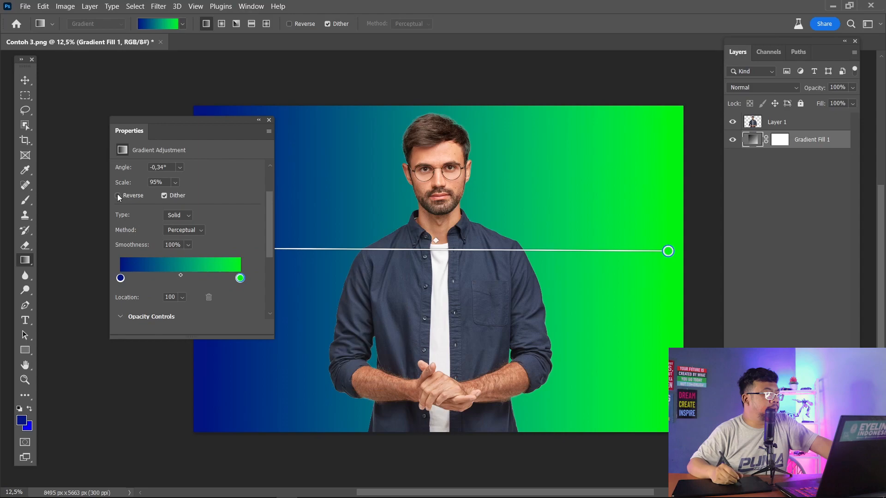
pyautogui.moveTo(263, 214)
pyautogui.mouseDown()
pyautogui.moveTo(263, 278)
pyautogui.moveTo(268, 213)
pyautogui.mouseUp()
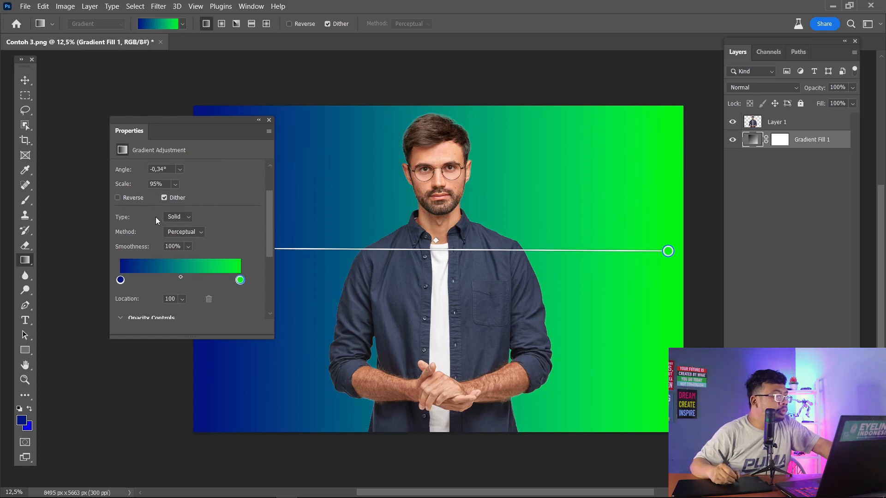
pyautogui.click(191, 217)
pyautogui.click(184, 234)
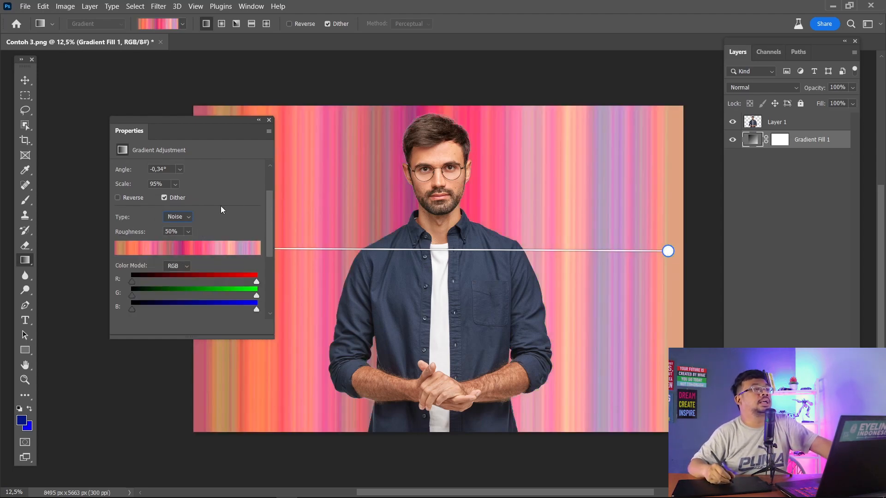
# - Enable Restrict Colors for the noise gradient and randomize it repeatedly, ending on a pastel blue-and-purple mix
pyautogui.moveTo(272, 206); pyautogui.dragTo(266, 237)
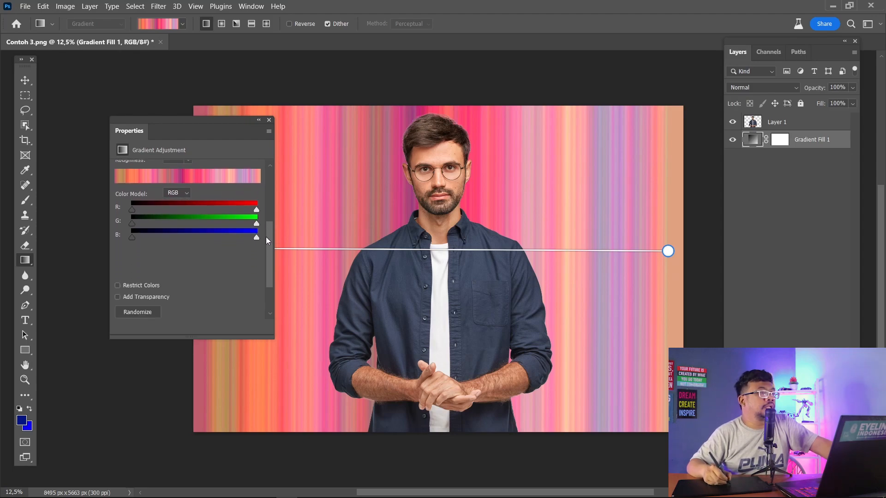
pyautogui.click(151, 307)
pyautogui.click(151, 307)
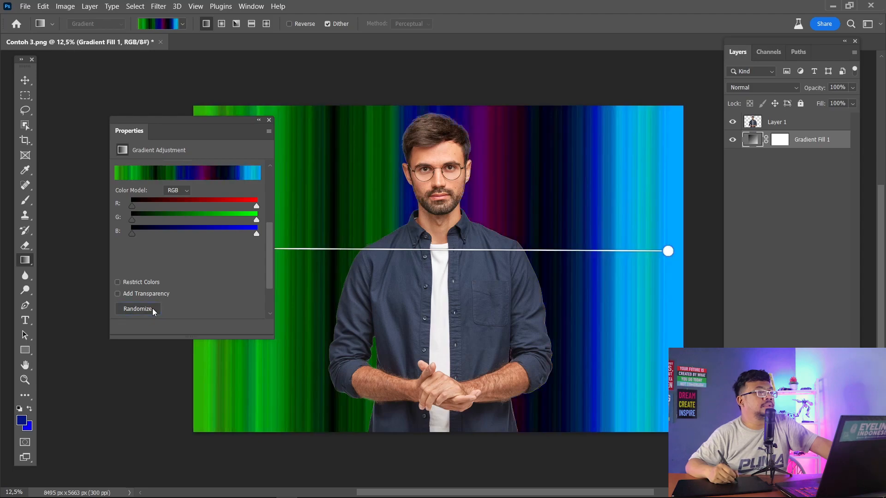
pyautogui.click(151, 308)
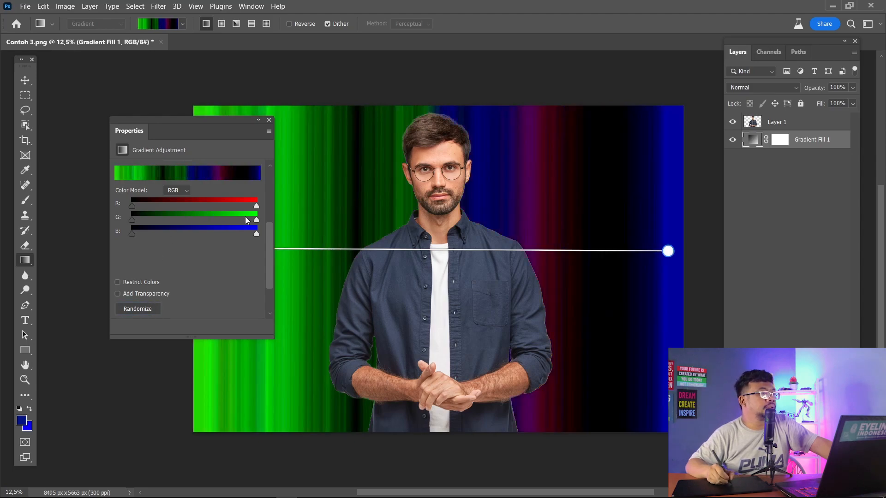
pyautogui.click(141, 282)
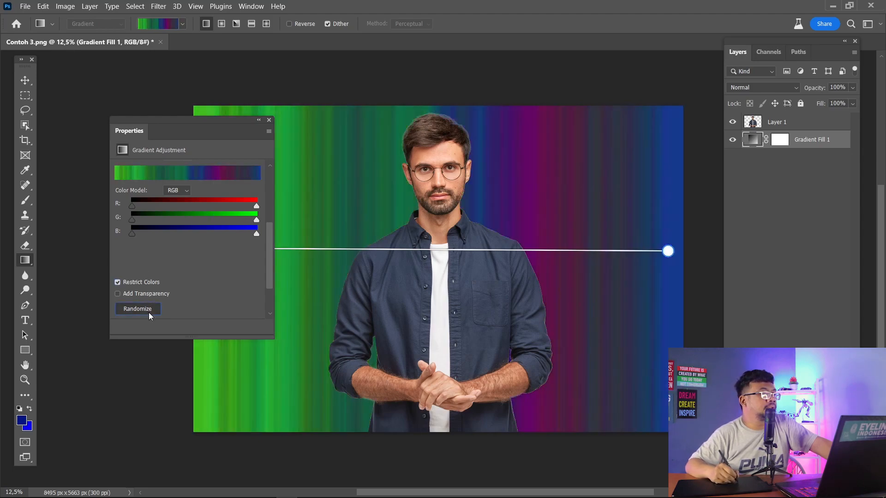
pyautogui.click(149, 312)
pyautogui.click(150, 313)
pyautogui.click(150, 308)
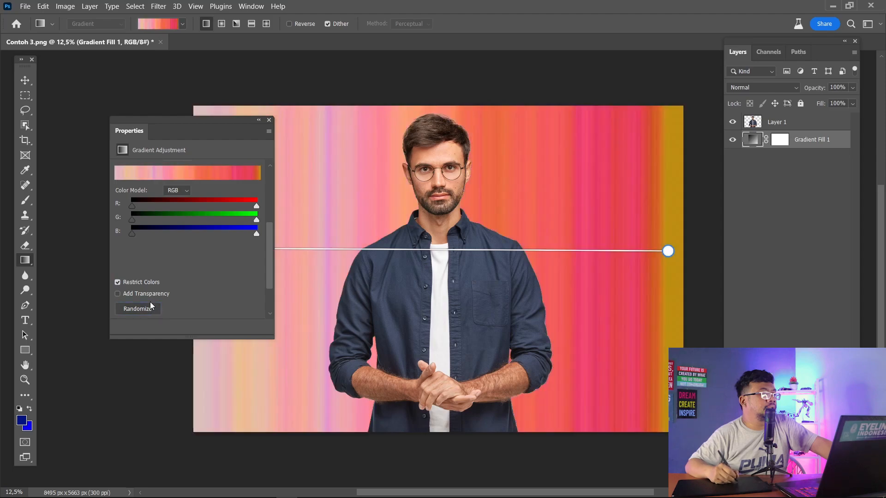
pyautogui.click(151, 296)
pyautogui.click(151, 298)
pyautogui.click(148, 312)
pyautogui.click(150, 311)
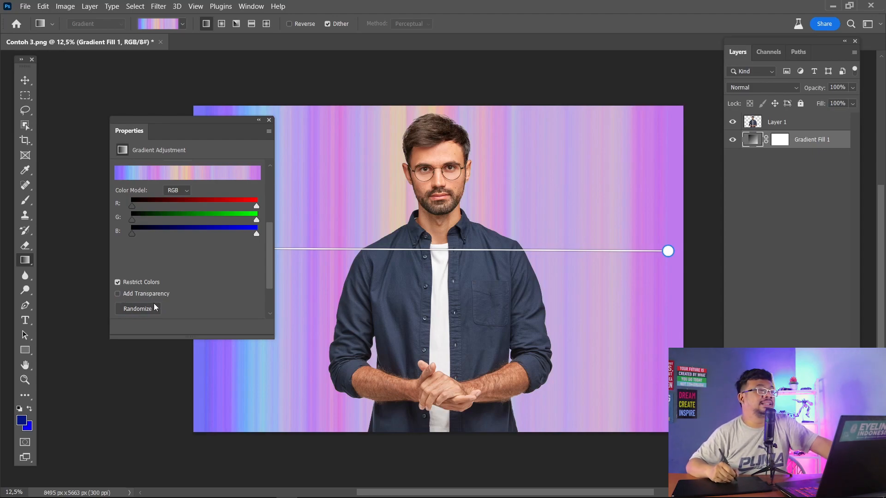
# - Look through the noise gradient's remaining settings and close its properties
pyautogui.moveTo(272, 238); pyautogui.dragTo(270, 200)
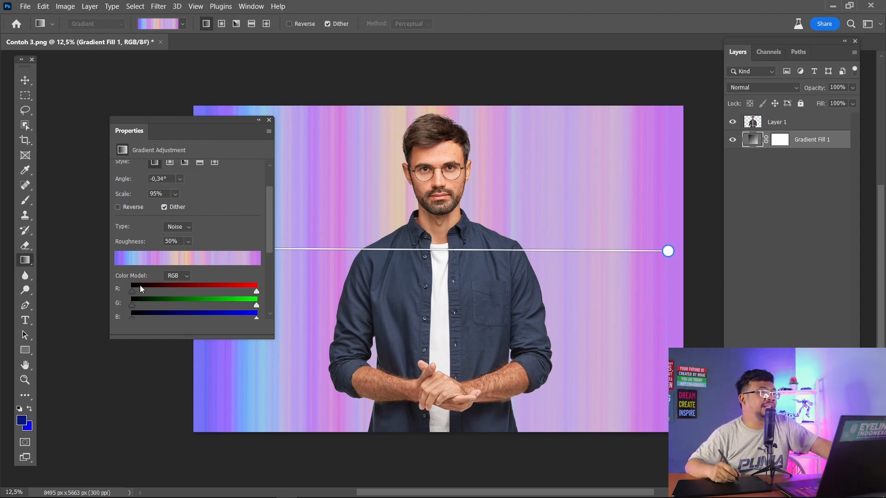
pyautogui.moveTo(270, 213)
pyautogui.mouseDown()
pyautogui.moveTo(268, 241)
pyautogui.moveTo(265, 205)
pyautogui.mouseUp()
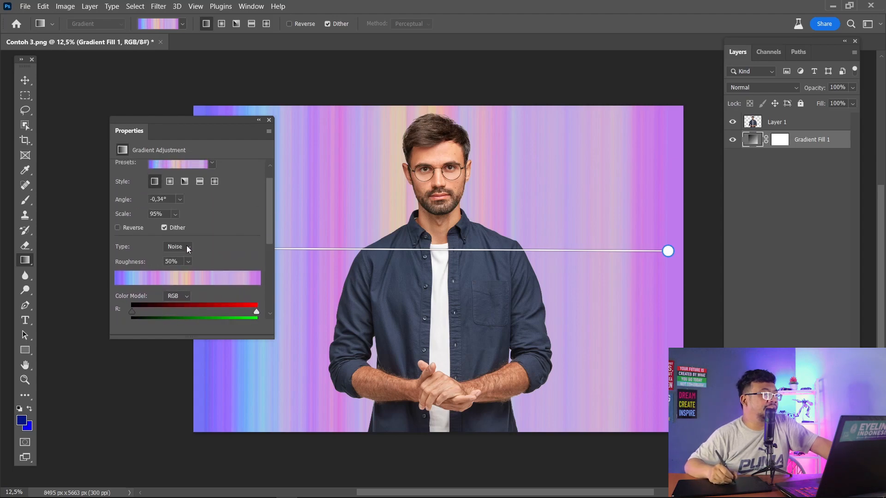
pyautogui.scroll(-5, 189, 250)
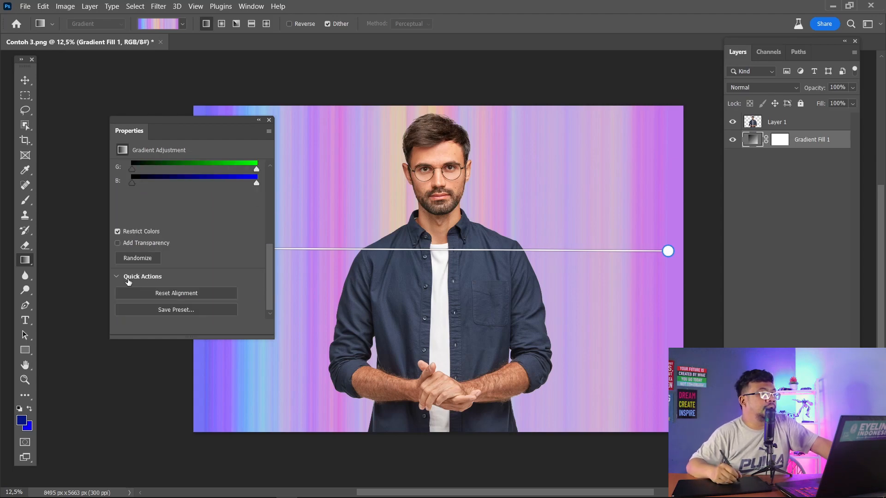
pyautogui.click(270, 120)
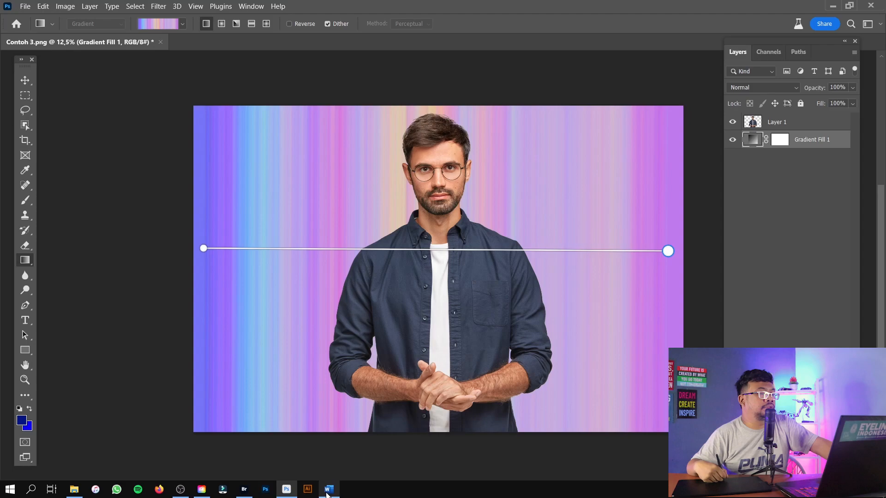
# - Switch to the Word notes, and back in Photoshop bring up the Materials library for Contoh 3.png
pyautogui.click(329, 490)
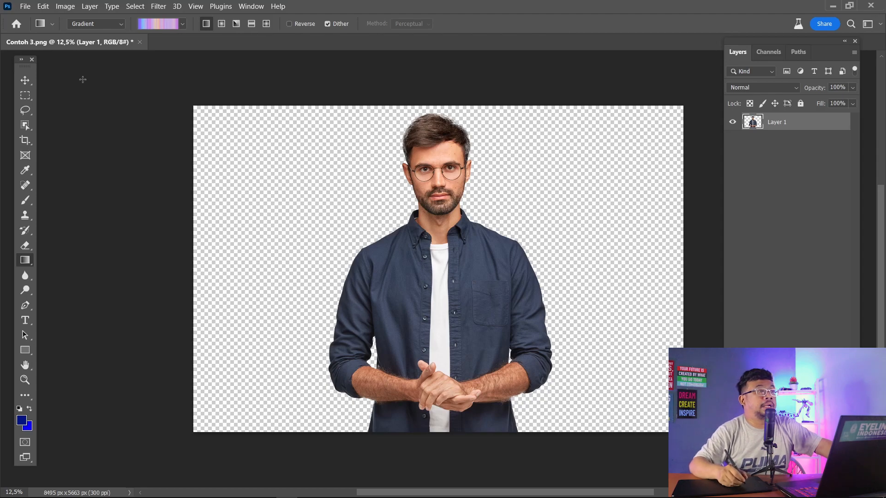
pyautogui.click(248, 8)
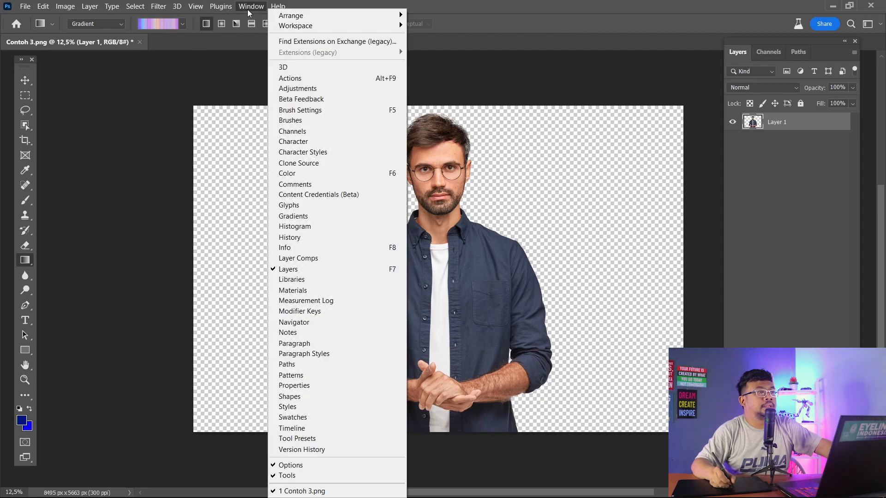
pyautogui.click(318, 291)
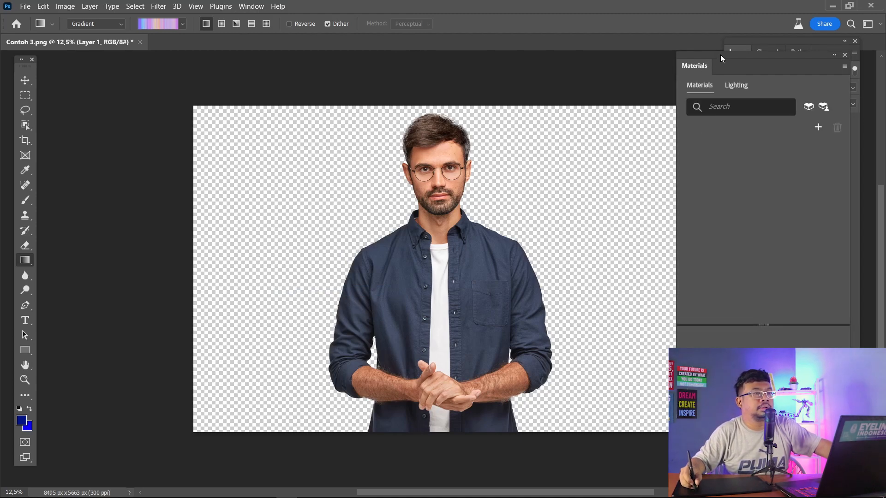
# - Apply the Lined Paper material and move its layer behind the cut-out man
pyautogui.moveTo(718, 56); pyautogui.dragTo(641, 31)
pyautogui.moveTo(699, 108); pyautogui.dragTo(698, 144)
pyautogui.moveTo(617, 297); pyautogui.dragTo(613, 486)
pyautogui.moveTo(699, 223); pyautogui.dragTo(696, 328)
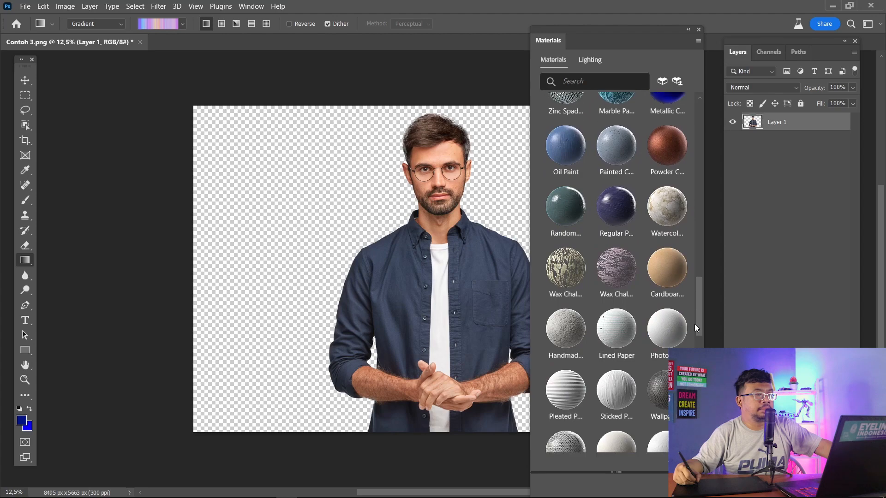
pyautogui.click(616, 325)
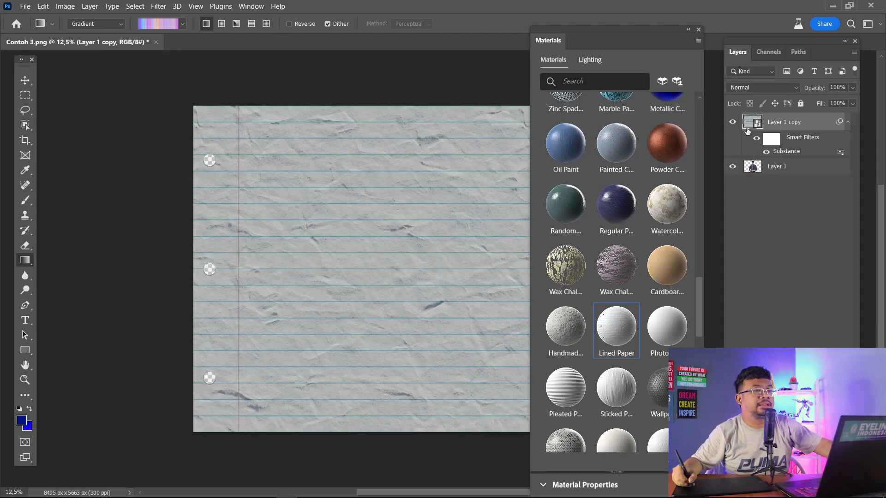
pyautogui.moveTo(807, 124); pyautogui.dragTo(774, 182)
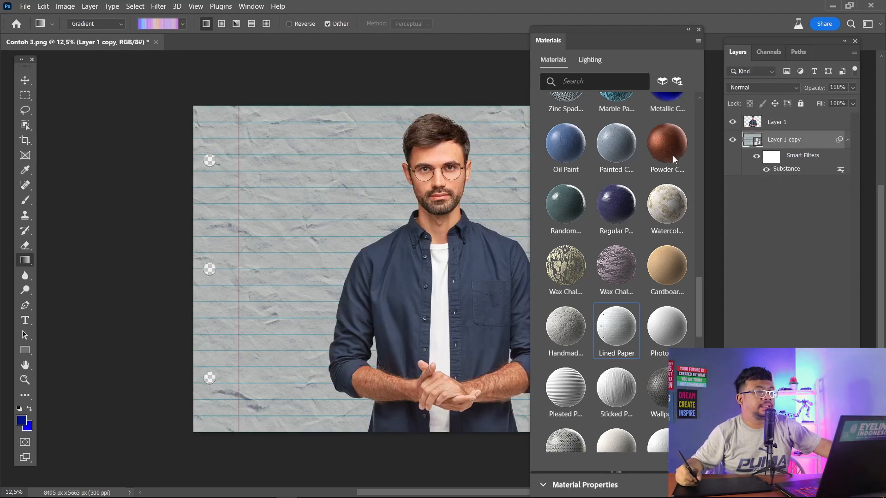
# - Shrink the materials library so more of the photo shows, and change the background material to Pleated Paper
pyautogui.moveTo(643, 30); pyautogui.dragTo(592, 9)
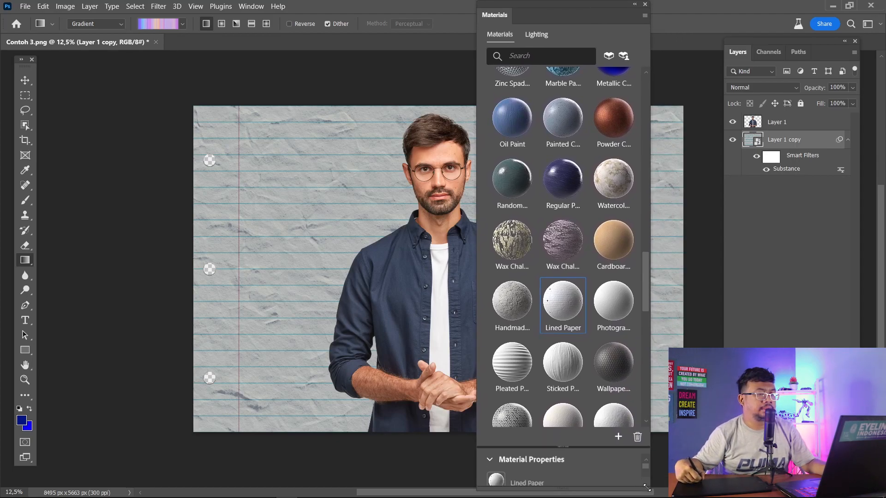
pyautogui.moveTo(647, 488); pyautogui.dragTo(646, 316)
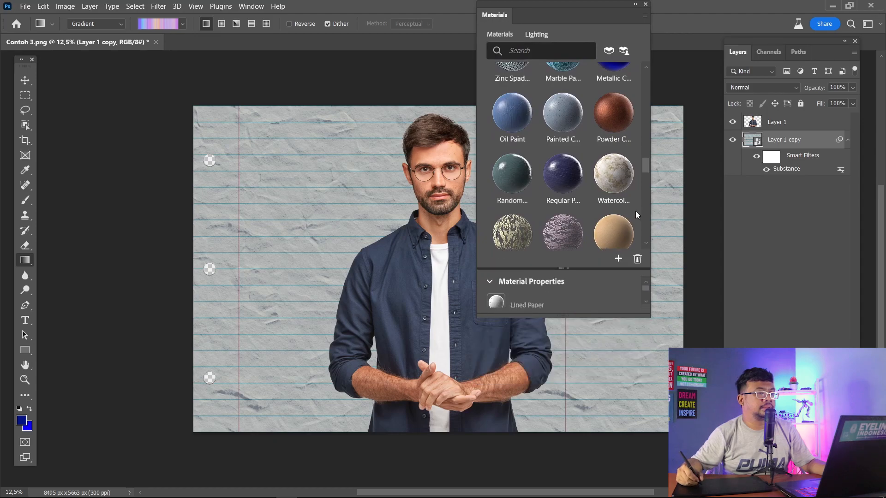
pyautogui.hotkey('ctrl', '0')
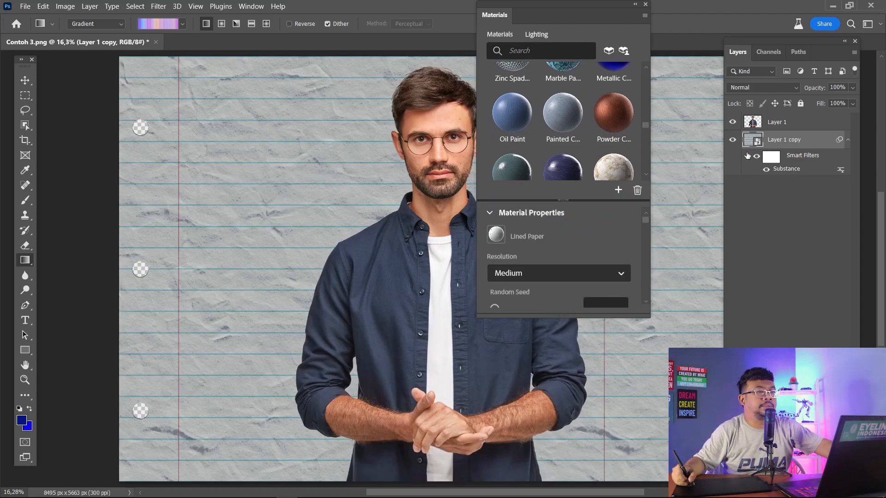
pyautogui.moveTo(646, 125); pyautogui.dragTo(644, 134)
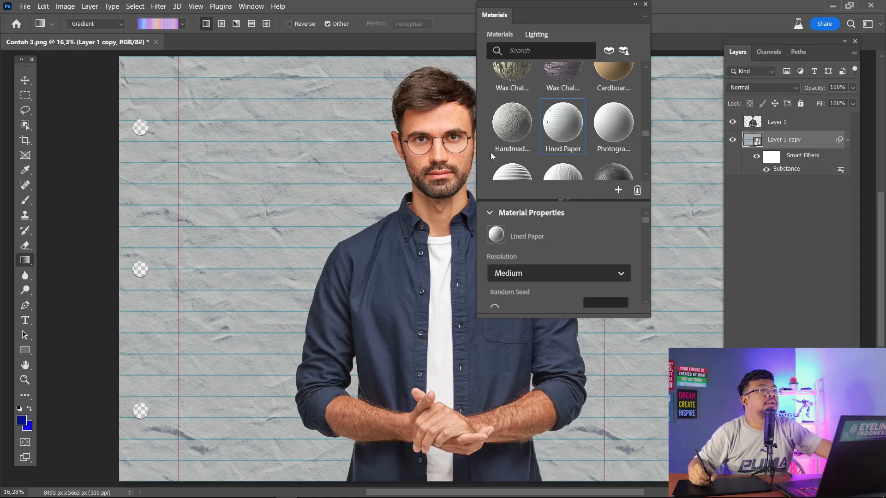
pyautogui.click(519, 172)
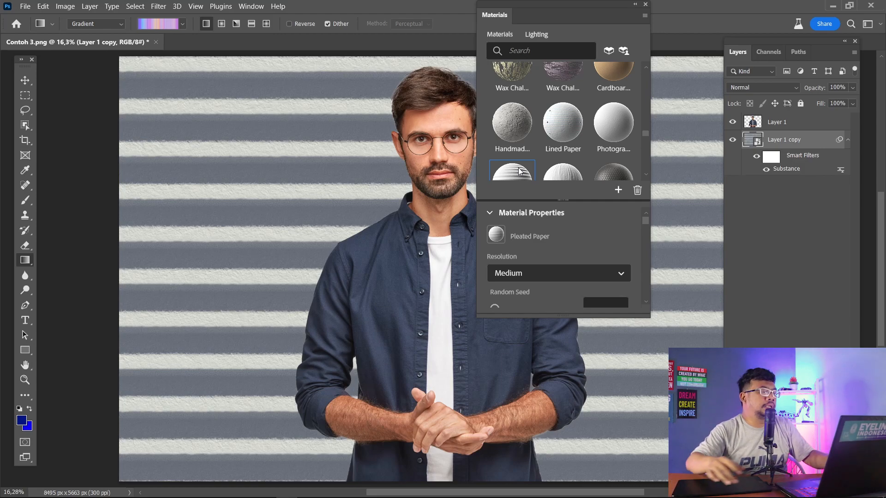
pyautogui.hotkey('ctrl', '-')
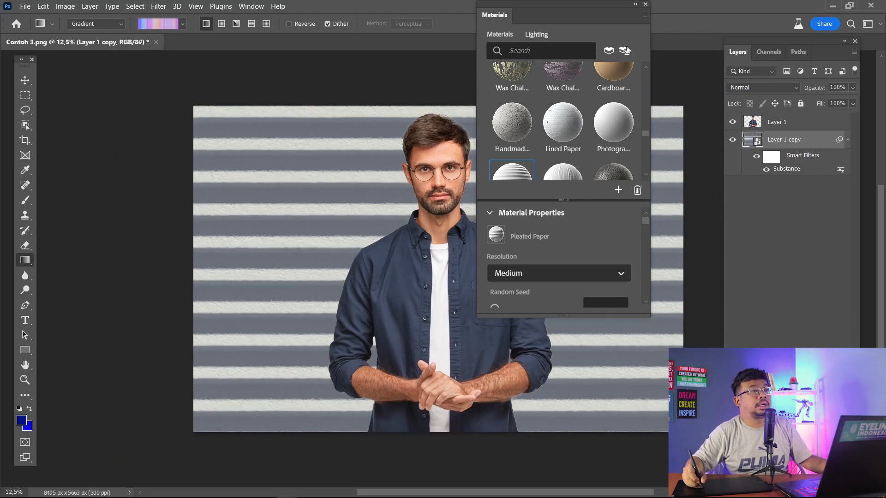
# - Move the materials library off the photo, view the free Substance 3D assets site in the browser, and return to the library's own materials
pyautogui.moveTo(612, 8); pyautogui.dragTo(685, 55)
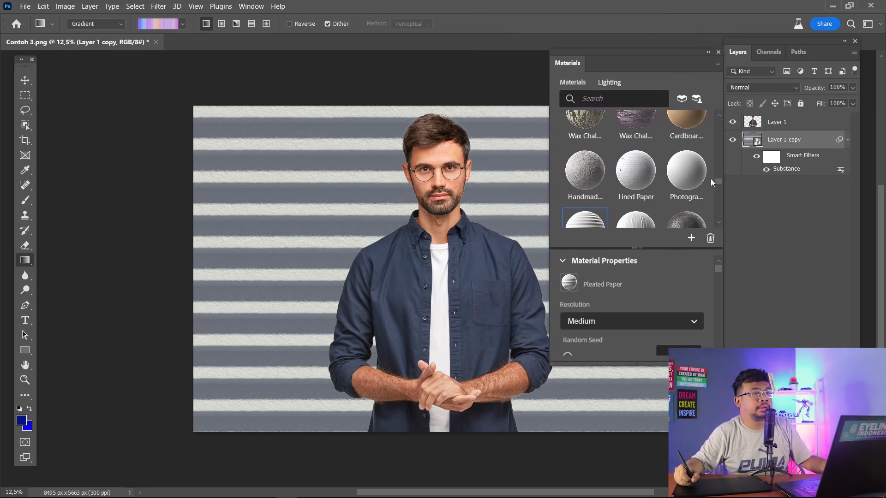
pyautogui.scroll(-1, 717, 184)
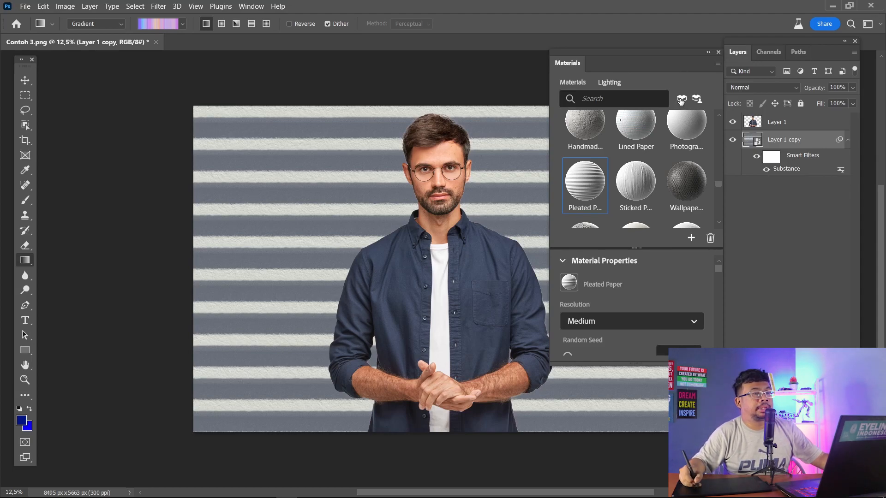
pyautogui.click(681, 101)
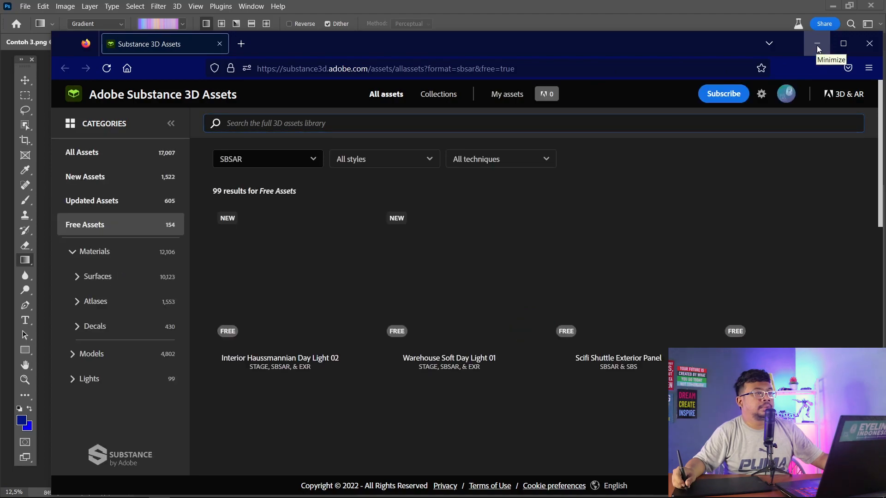
pyautogui.click(817, 45)
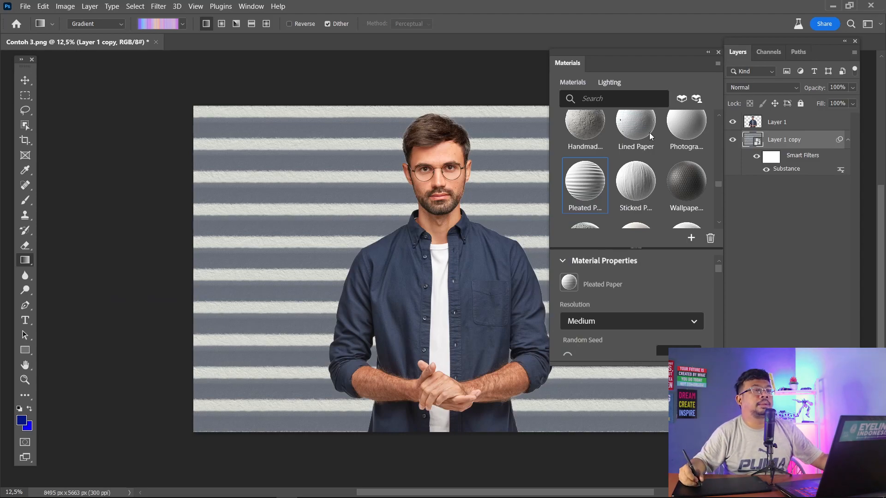
pyautogui.moveTo(718, 183); pyautogui.dragTo(724, 115)
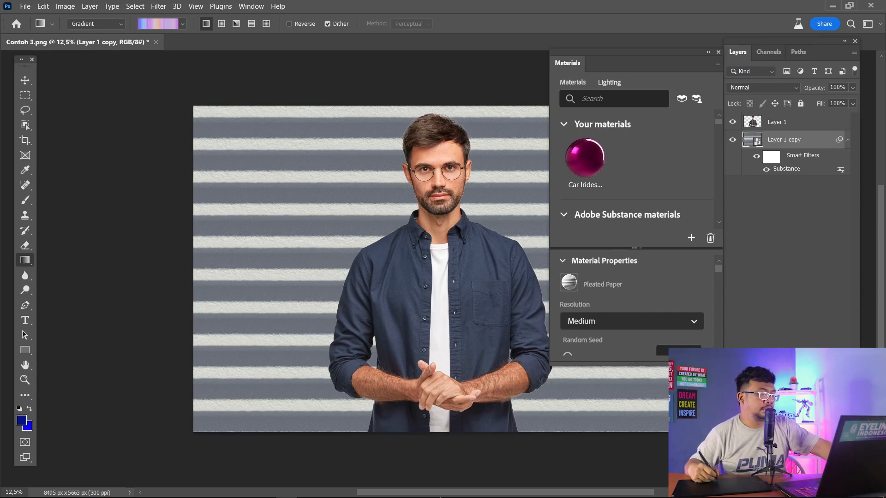
# - Switch to Bridge, open Contoh 5.jpg in Photoshop, and close the materials library
pyautogui.press('super')
pyautogui.click(727, 18)
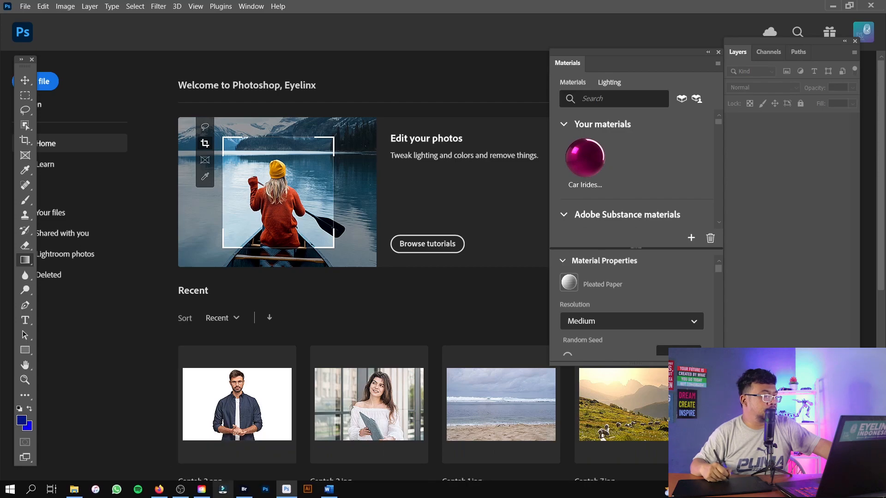
pyautogui.click(244, 489)
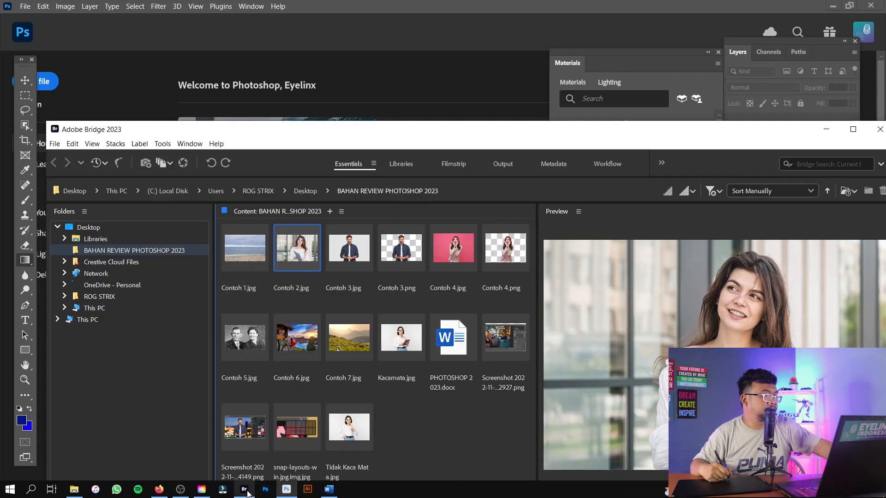
pyautogui.click(251, 342)
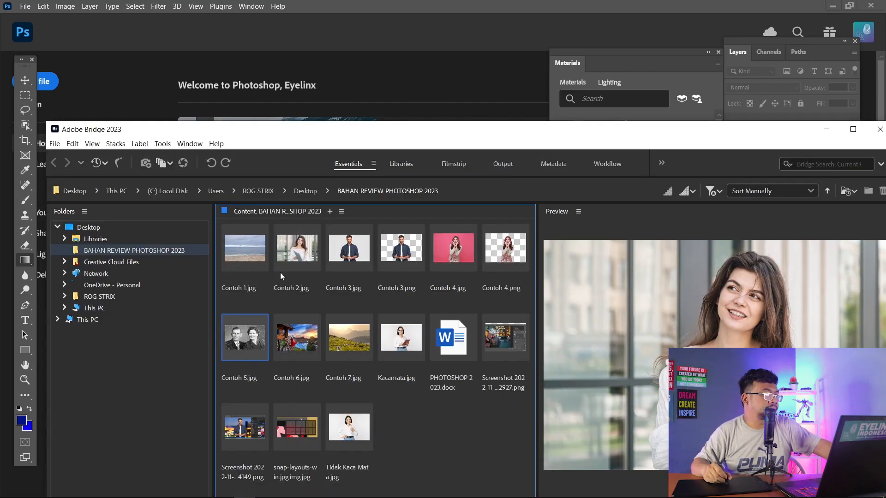
pyautogui.press('Return')
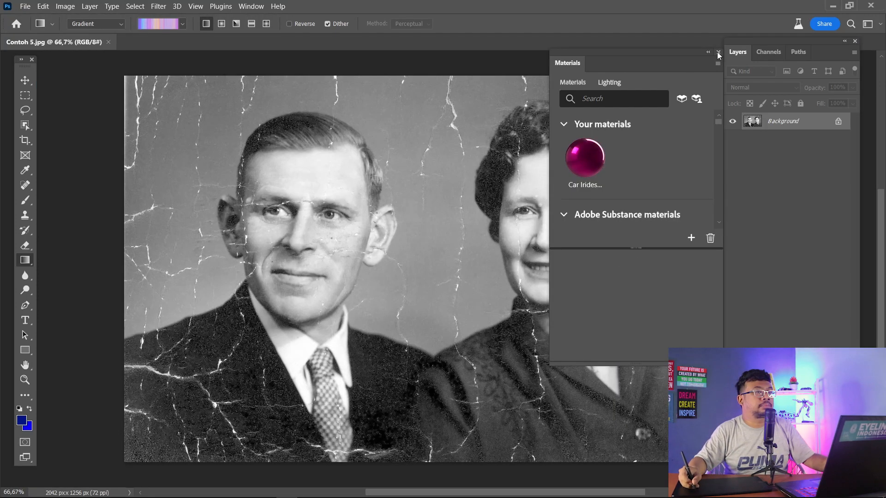
pyautogui.click(718, 52)
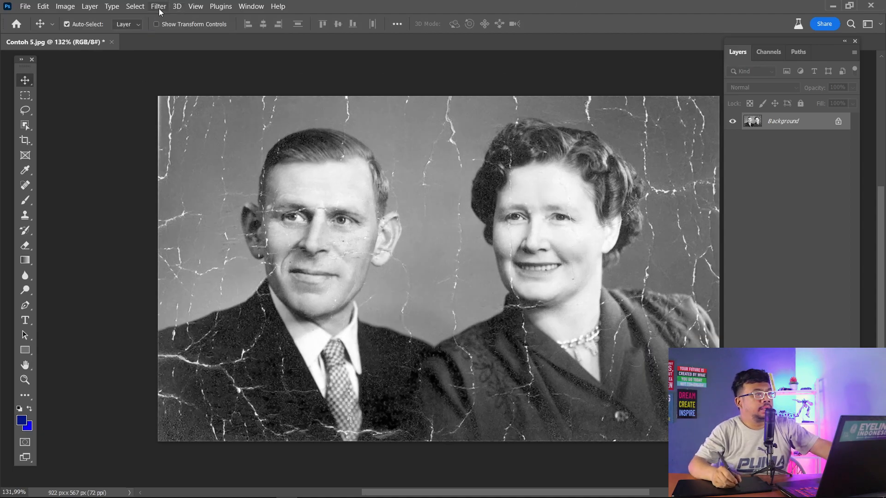
# - Apply the Photo Restoration neural filter to the old couple portrait with scratch reduction 83, and colorize the photo
pyautogui.click(160, 10)
pyautogui.click(183, 48)
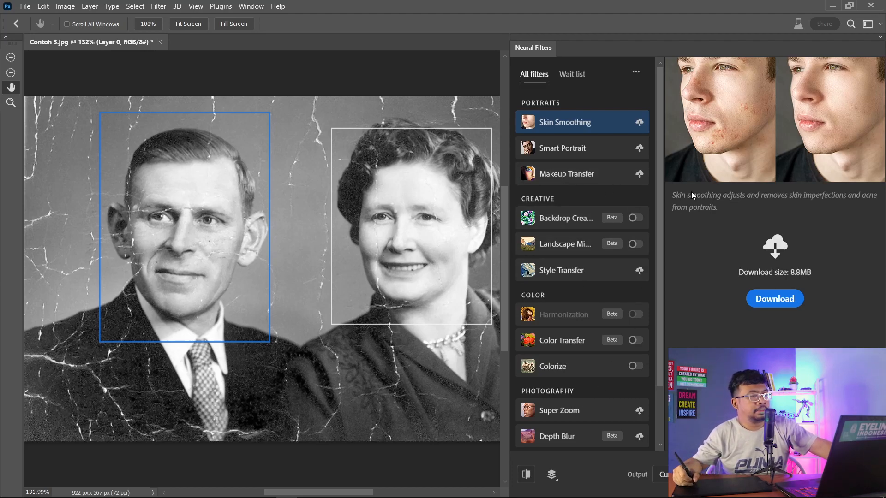
pyautogui.moveTo(661, 195); pyautogui.dragTo(658, 328)
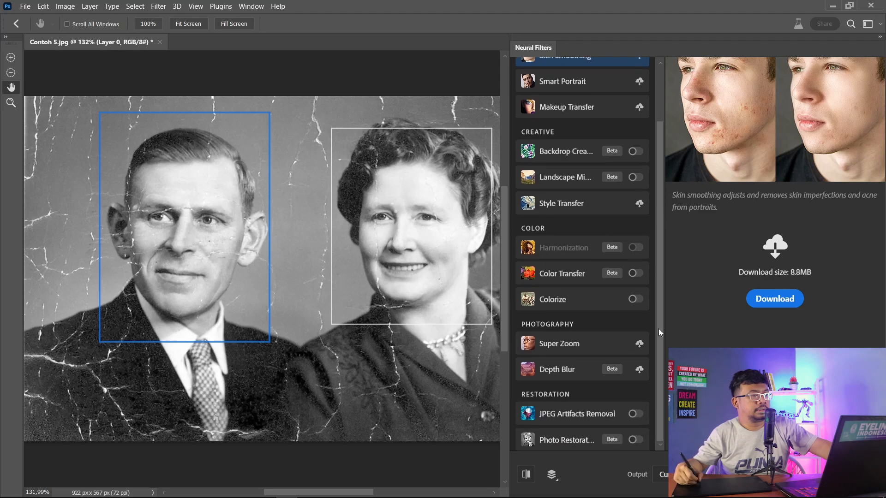
pyautogui.click(637, 441)
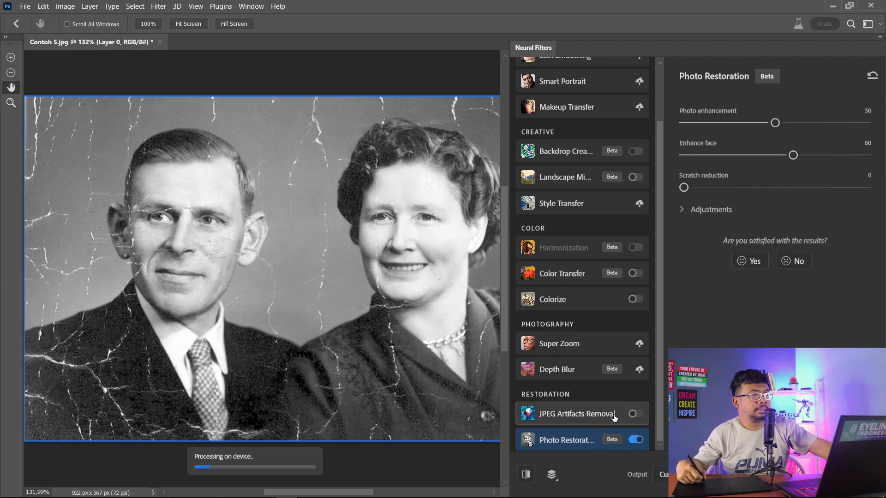
pyautogui.moveTo(686, 188); pyautogui.dragTo(837, 190)
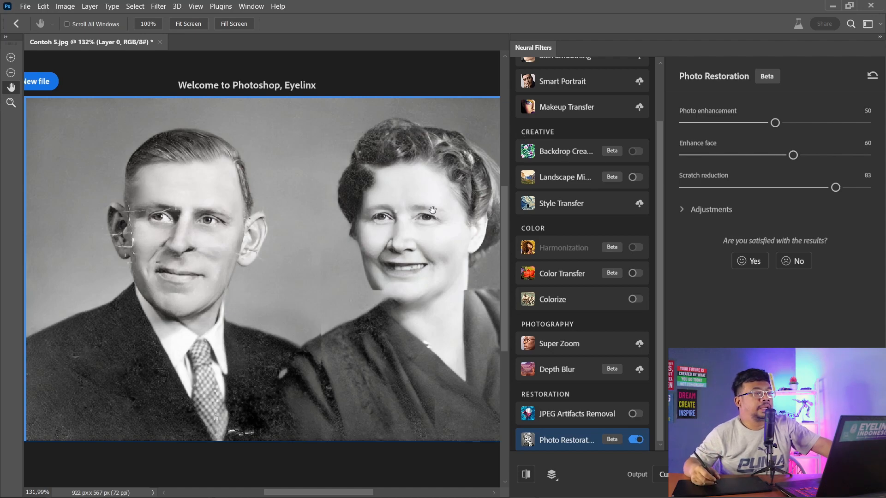
pyautogui.click(636, 299)
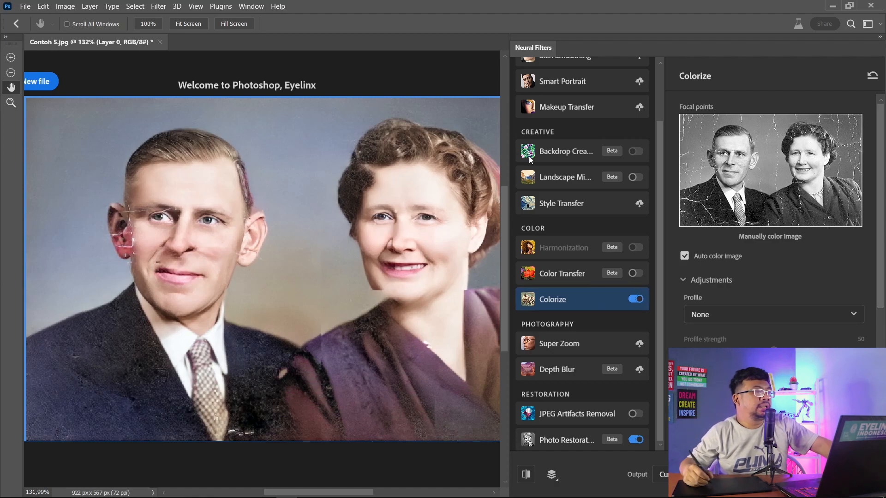
pyautogui.moveTo(529, 157)
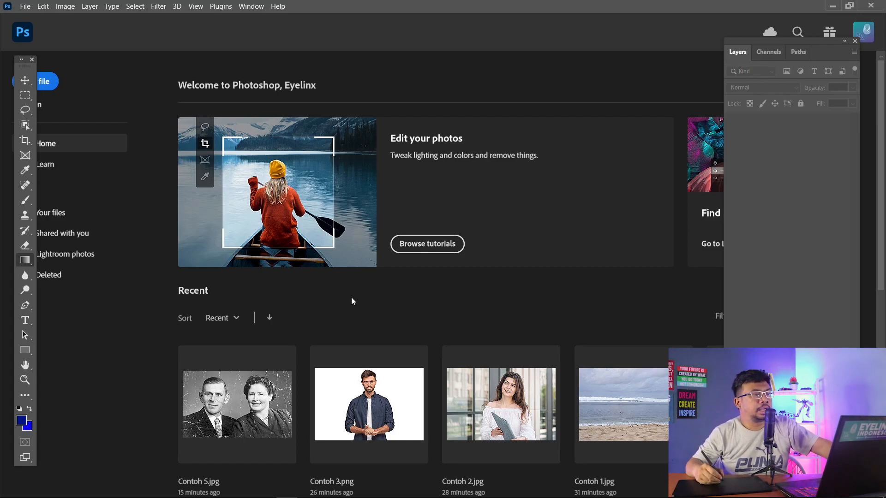
# - Switch to Bridge and open Contoh 6.jpg in Photoshop
pyautogui.moveTo(282, 496)
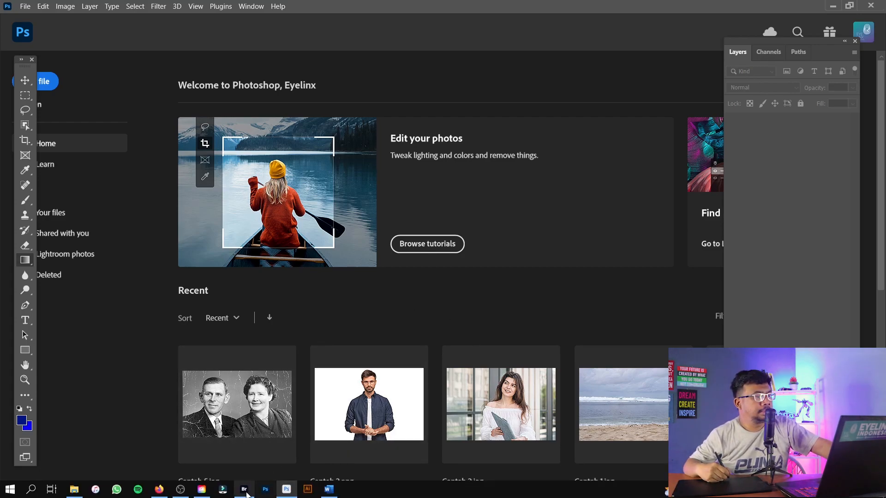
pyautogui.click(244, 489)
pyautogui.moveTo(299, 344); pyautogui.dragTo(424, 71)
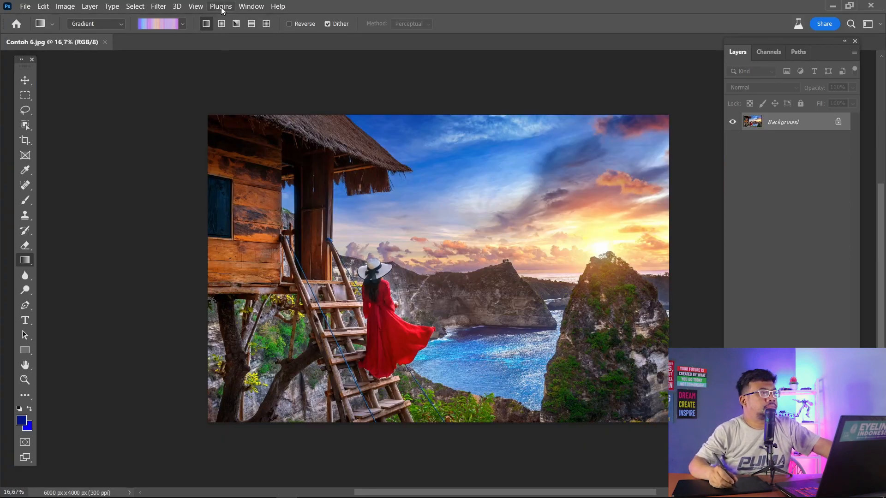
# - Open the photo in the Camera Raw filter and create a Subject mask for the woman in red
pyautogui.click(158, 6)
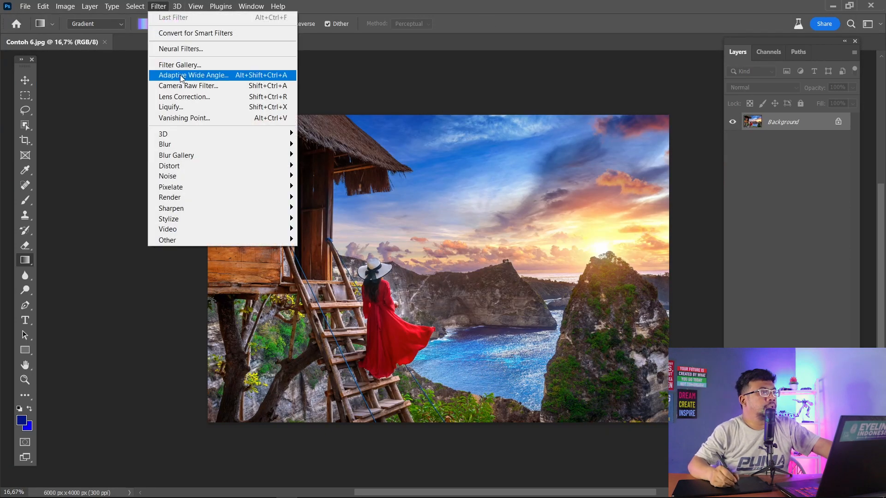
pyautogui.click(184, 86)
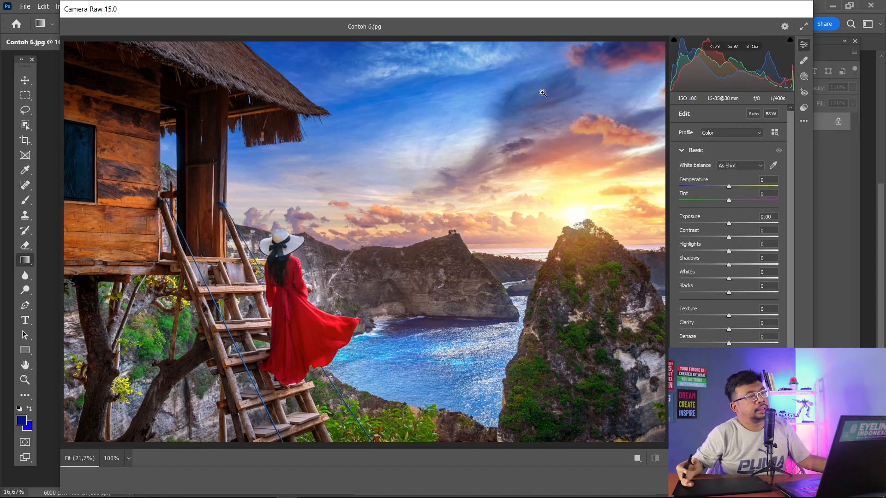
pyautogui.click(804, 78)
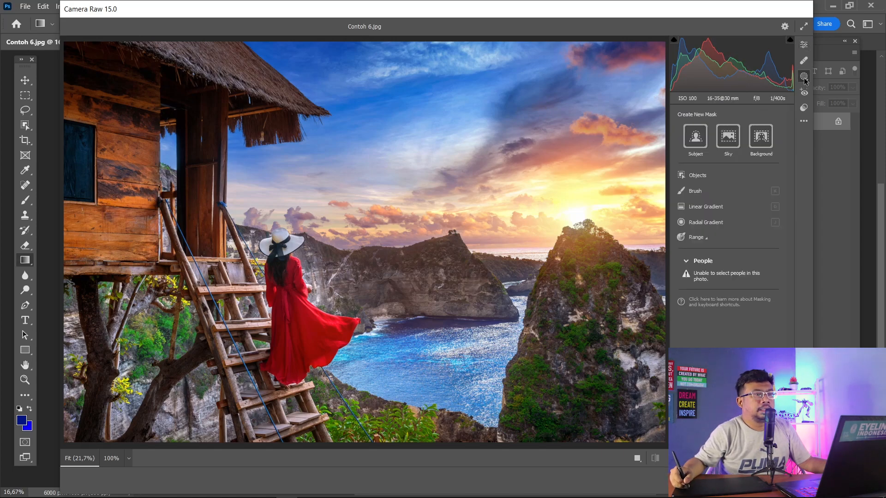
pyautogui.click(697, 139)
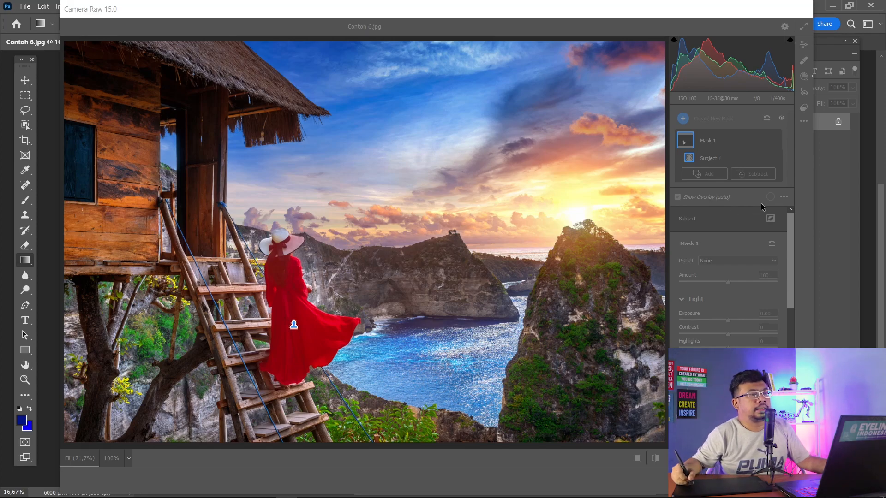
# - Set the subject mask's exposure to +0.80, highlights to +55 and shadows to -59
pyautogui.moveTo(789, 236)
pyautogui.mouseDown()
pyautogui.moveTo(789, 266)
pyautogui.moveTo(789, 253)
pyautogui.mouseUp()
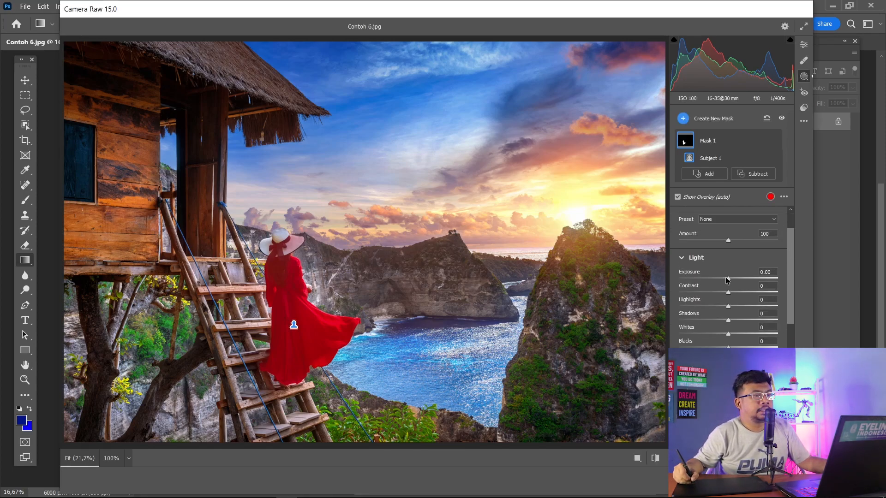
pyautogui.moveTo(728, 279)
pyautogui.mouseDown()
pyautogui.moveTo(739, 280)
pyautogui.moveTo(711, 277)
pyautogui.mouseUp()
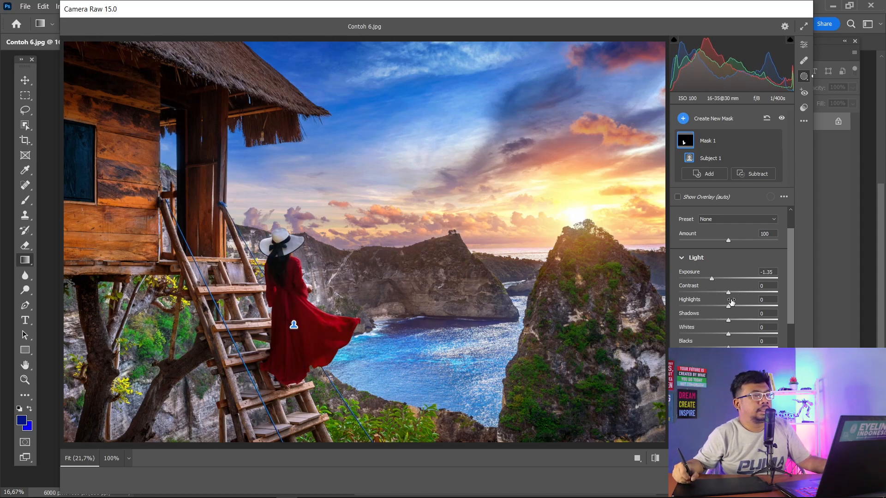
pyautogui.moveTo(728, 306); pyautogui.dragTo(755, 306)
pyautogui.moveTo(712, 278); pyautogui.dragTo(737, 284)
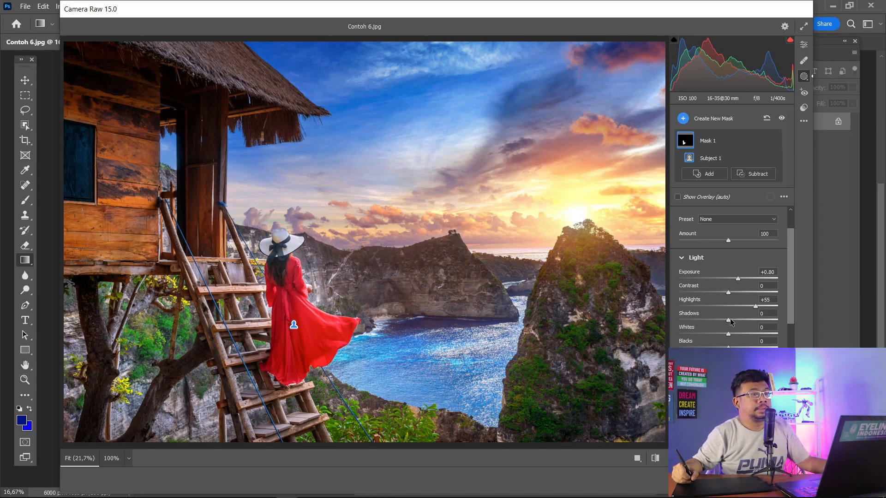
pyautogui.moveTo(729, 321)
pyautogui.mouseDown()
pyautogui.moveTo(706, 321)
pyautogui.moveTo(744, 321)
pyautogui.moveTo(720, 322)
pyautogui.mouseUp()
pyautogui.moveTo(735, 322); pyautogui.dragTo(700, 320)
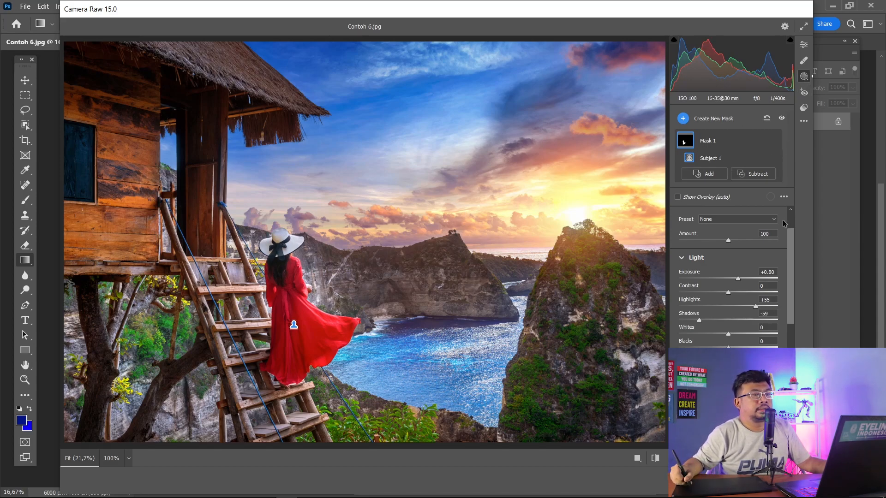
# - Add the background to the subject's mask and set the mask's exposure to -0.20
pyautogui.scroll(2, 790, 235)
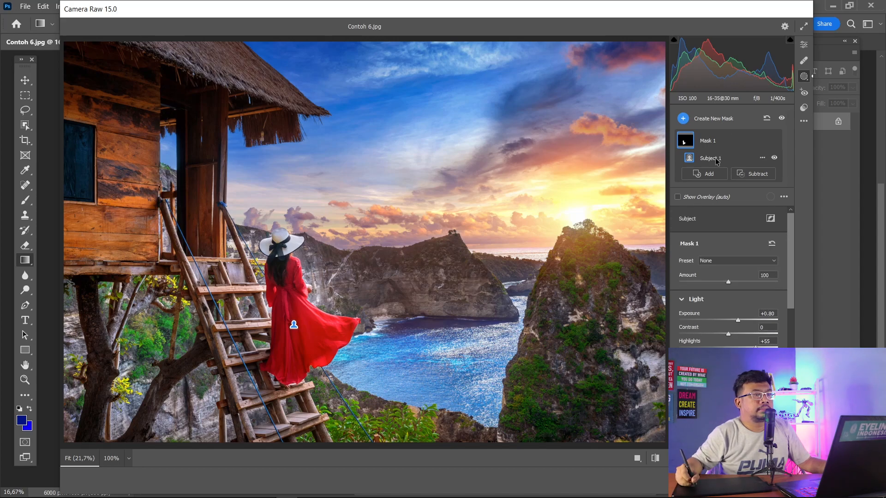
pyautogui.click(717, 177)
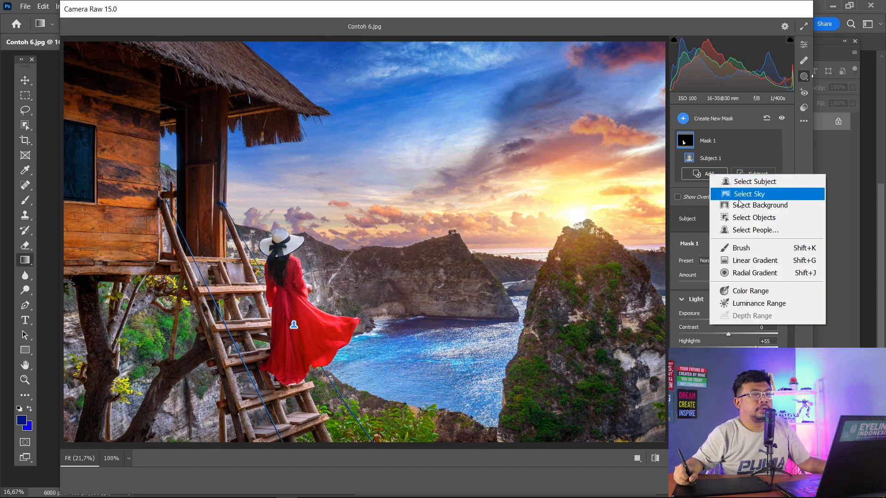
pyautogui.click(759, 205)
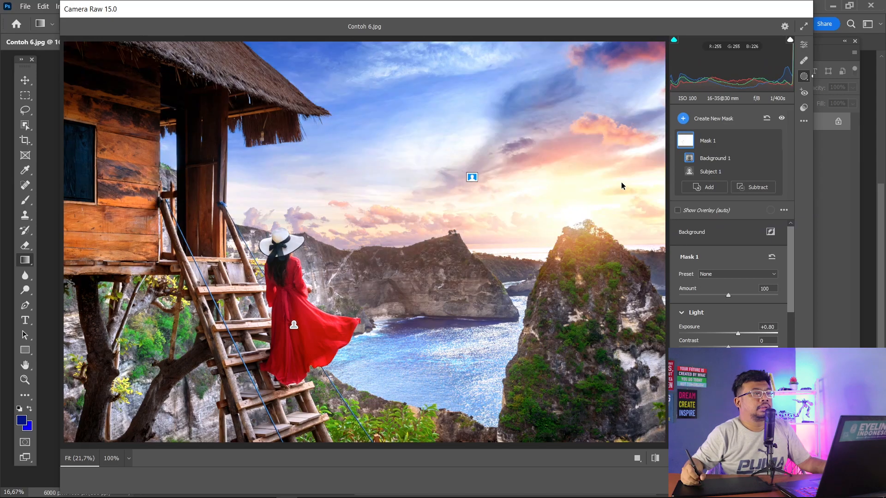
pyautogui.moveTo(738, 334)
pyautogui.mouseDown()
pyautogui.moveTo(698, 332)
pyautogui.moveTo(726, 329)
pyautogui.mouseUp()
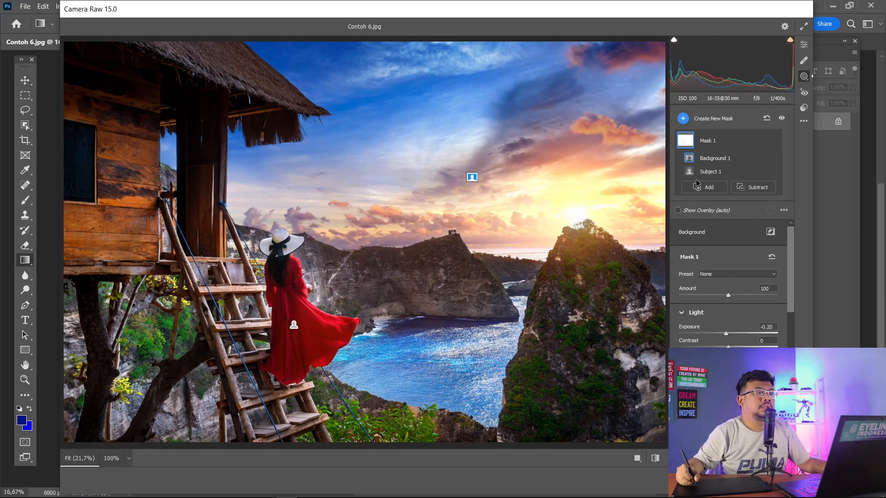
# - Subtract the sky from the mask and set the mask's exposure to +0.05, keeping the Camera Raw changes
pyautogui.click(747, 189)
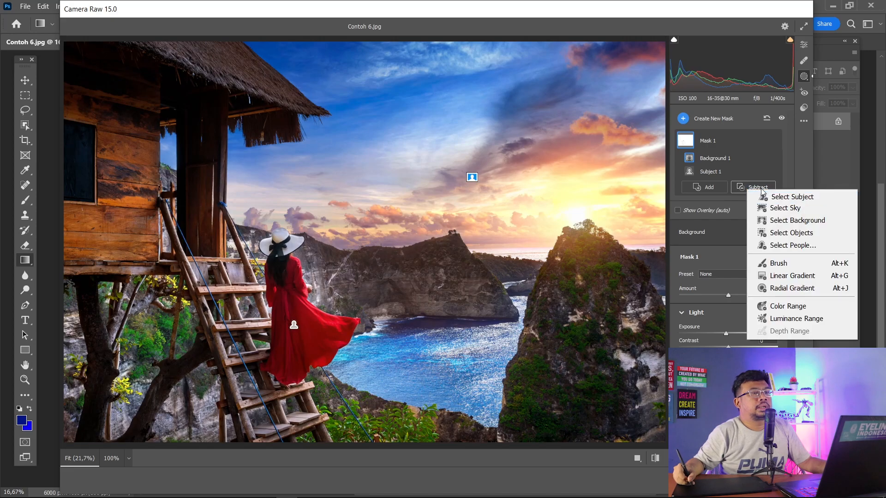
pyautogui.click(780, 212)
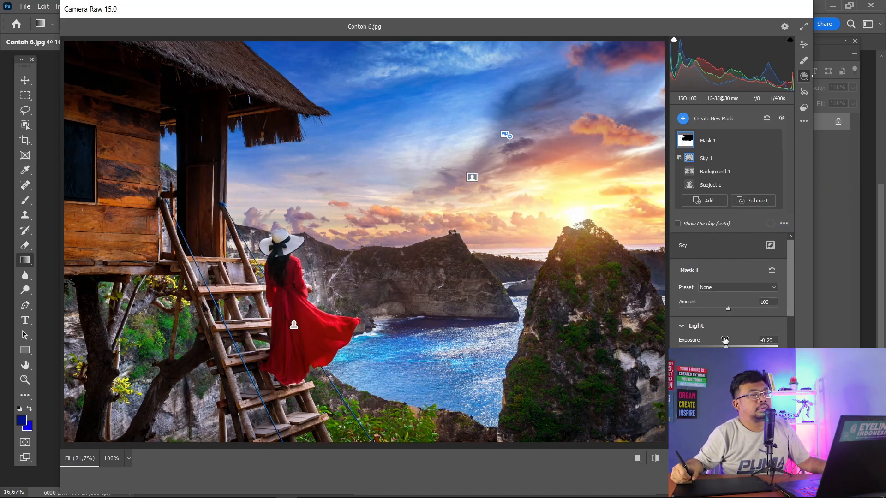
pyautogui.moveTo(726, 346)
pyautogui.mouseDown()
pyautogui.moveTo(704, 347)
pyautogui.moveTo(729, 345)
pyautogui.mouseUp()
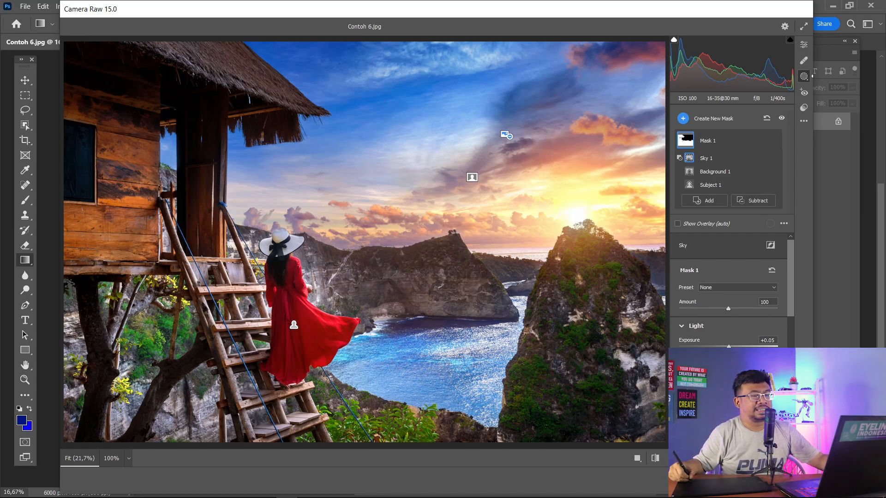
pyautogui.press('Escape')
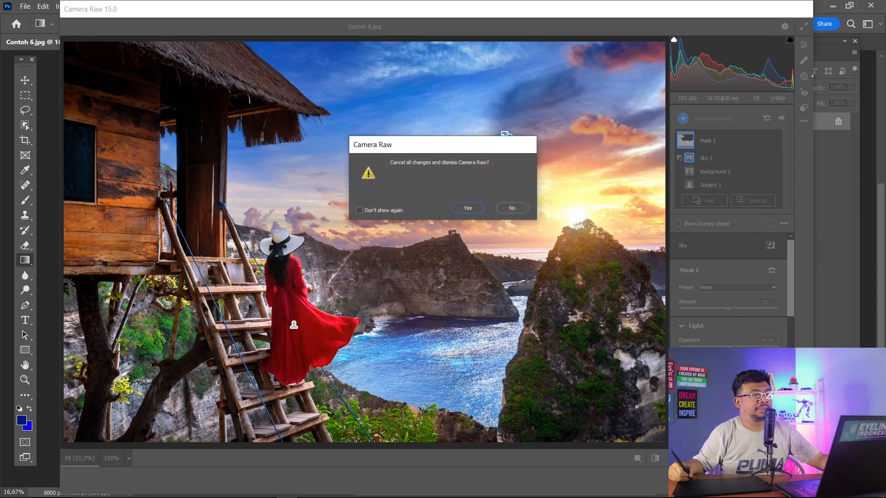
pyautogui.click(513, 209)
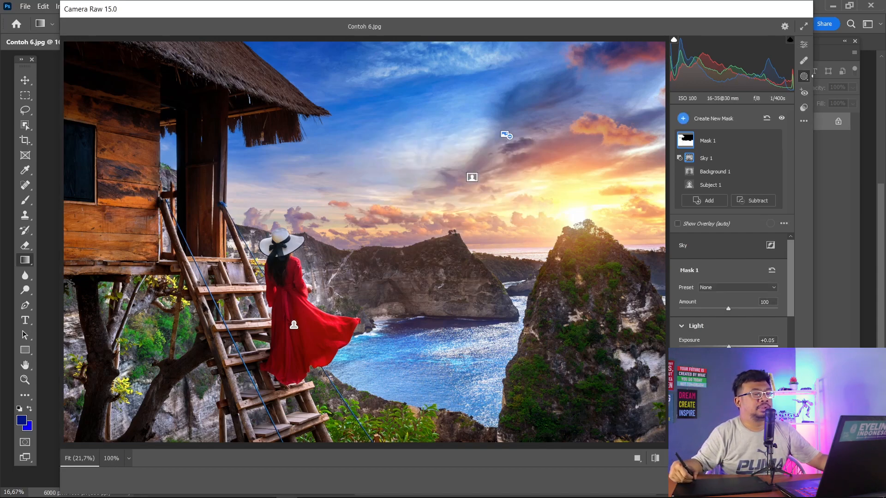
# - Discard the Camera Raw changes, close Contoh 6.jpg and open Contoh 7.jpg from Adobe Bridge in Photoshop
pyautogui.press('Escape')
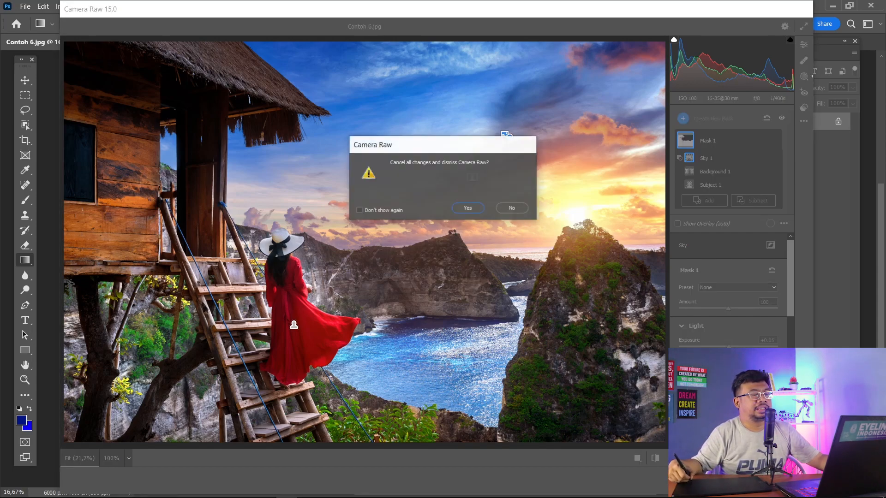
pyautogui.click(468, 209)
pyautogui.click(106, 43)
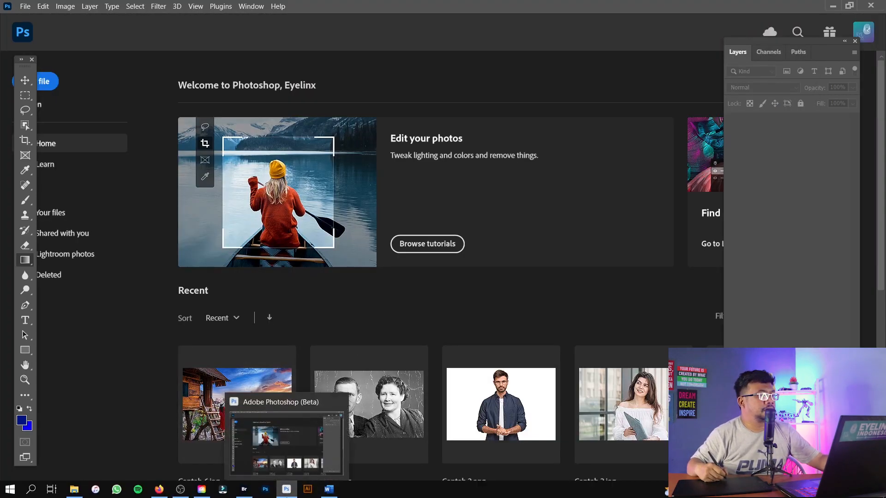
pyautogui.click(273, 468)
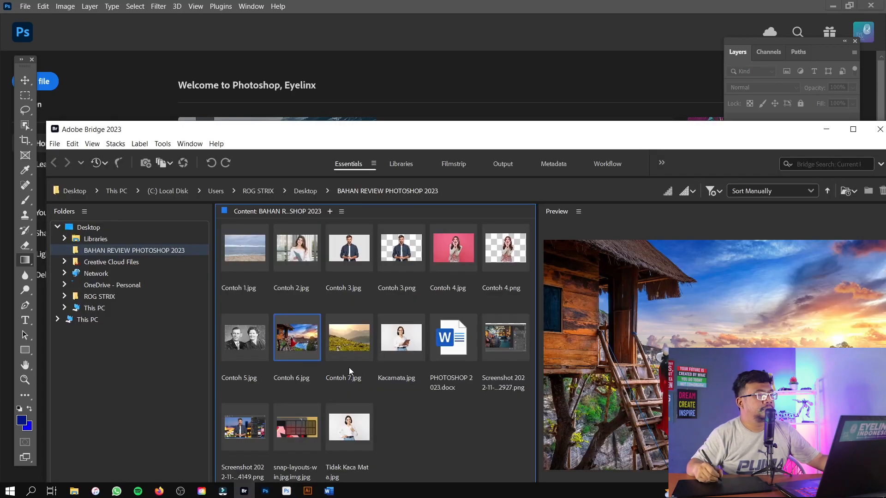
pyautogui.moveTo(350, 365); pyautogui.dragTo(414, 81)
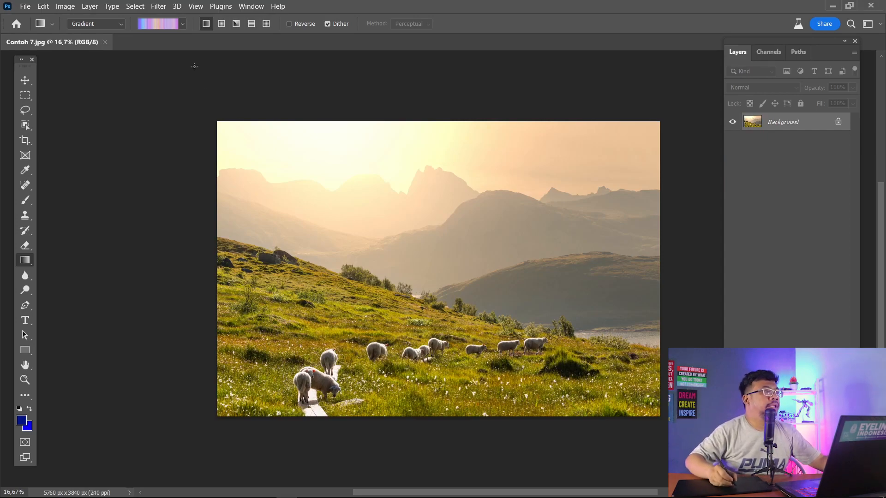
# - Open the photo in the Camera Raw filter and content-aware remove the single sheep just left of the middle trio
pyautogui.click(159, 7)
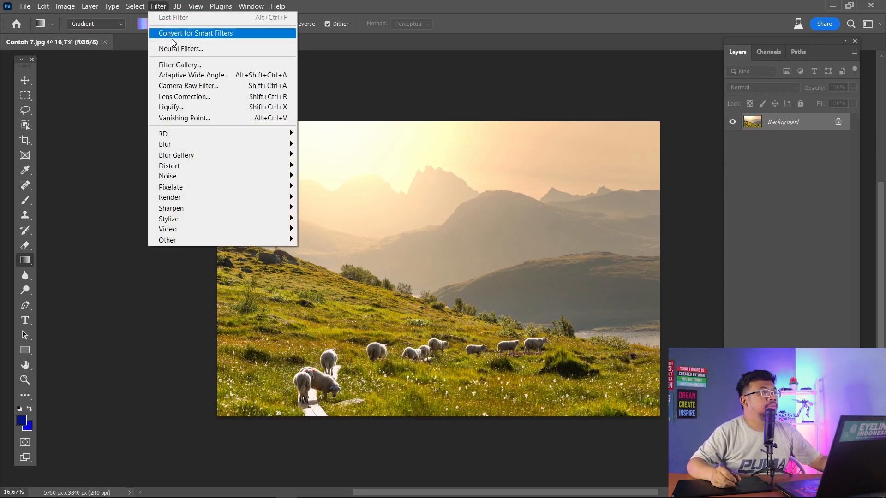
pyautogui.click(176, 86)
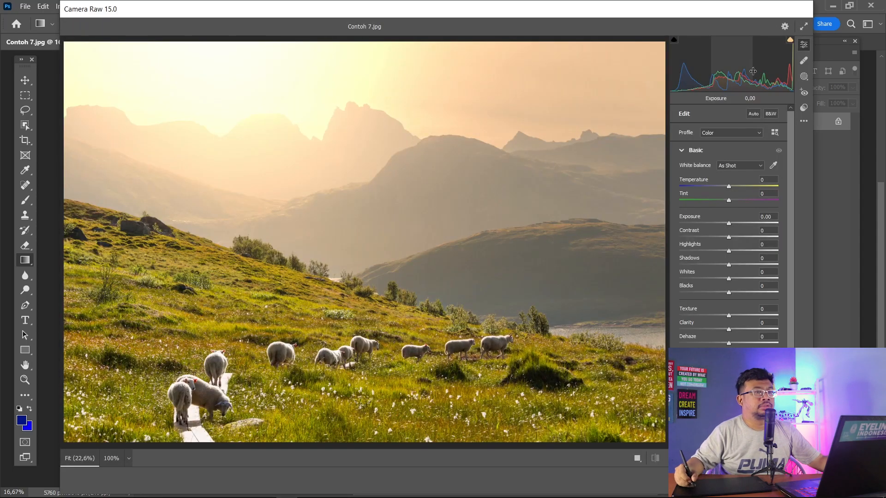
pyautogui.click(804, 61)
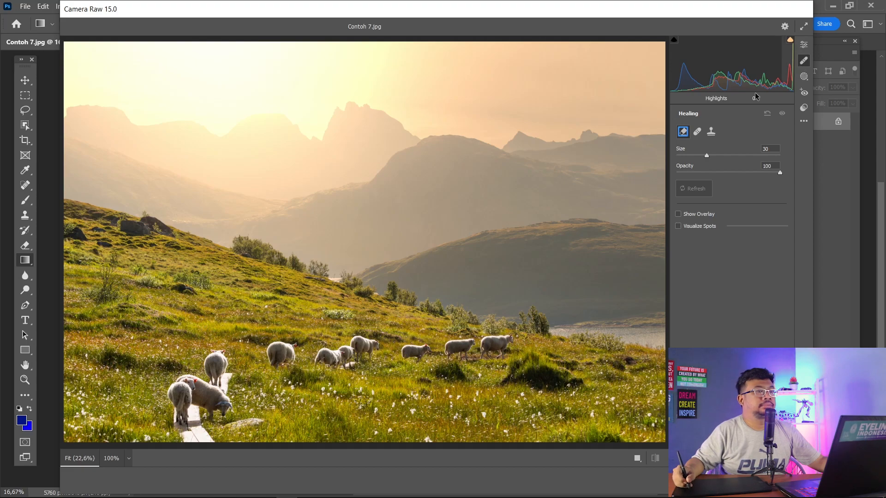
pyautogui.click(281, 353)
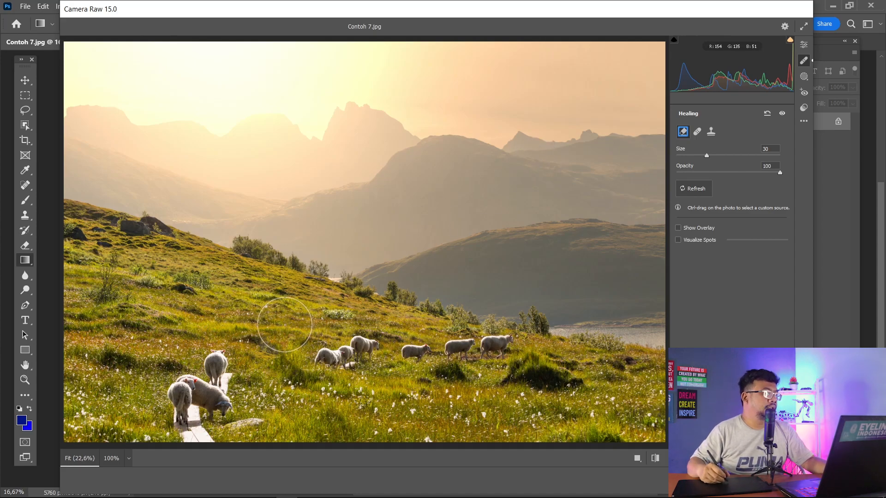
# - Set the healing brush size to 50 and content-aware remove the single sheep just right of the trio
pyautogui.moveTo(259, 322)
pyautogui.mouseDown()
pyautogui.moveTo(359, 296)
pyautogui.moveTo(427, 350)
pyautogui.mouseUp()
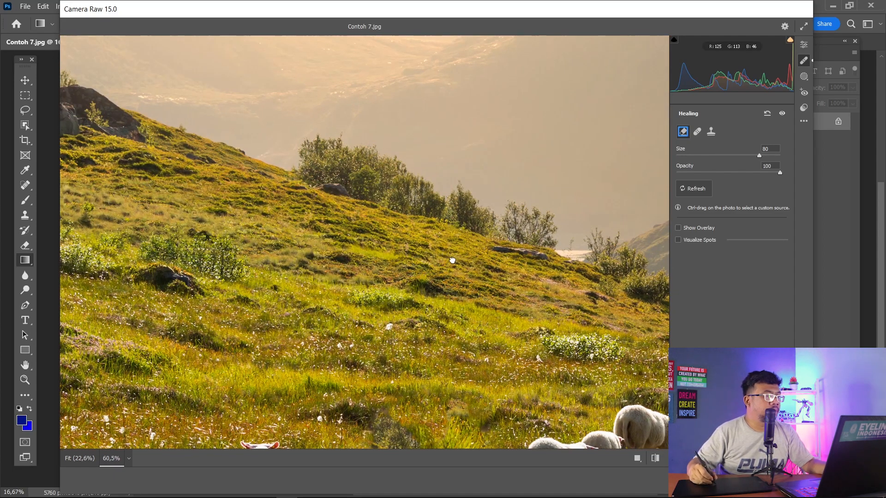
pyautogui.moveTo(453, 261); pyautogui.dragTo(390, 140)
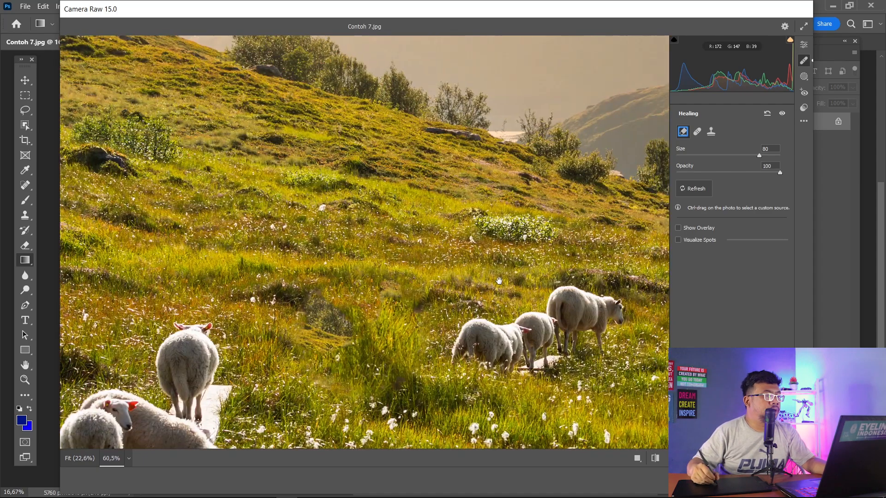
pyautogui.moveTo(500, 281); pyautogui.dragTo(315, 246)
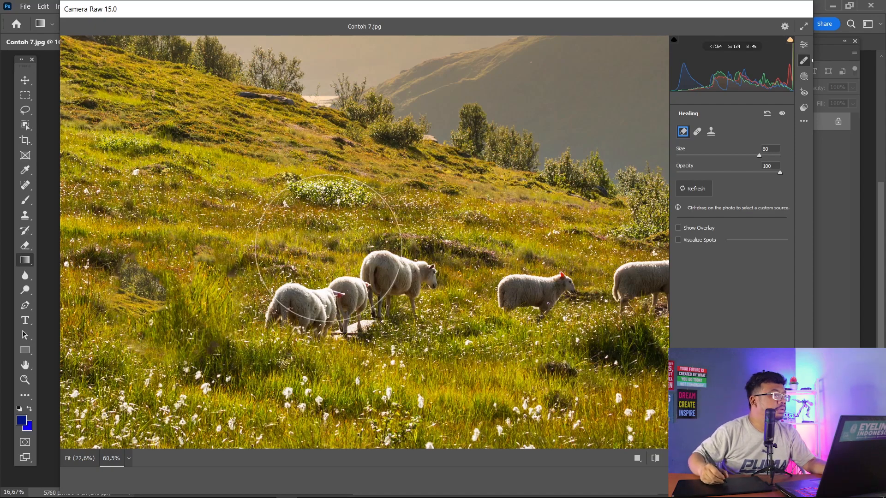
pyautogui.press('[')
pyautogui.press('[')
pyautogui.press('[')
pyautogui.press('[')
pyautogui.press('[')
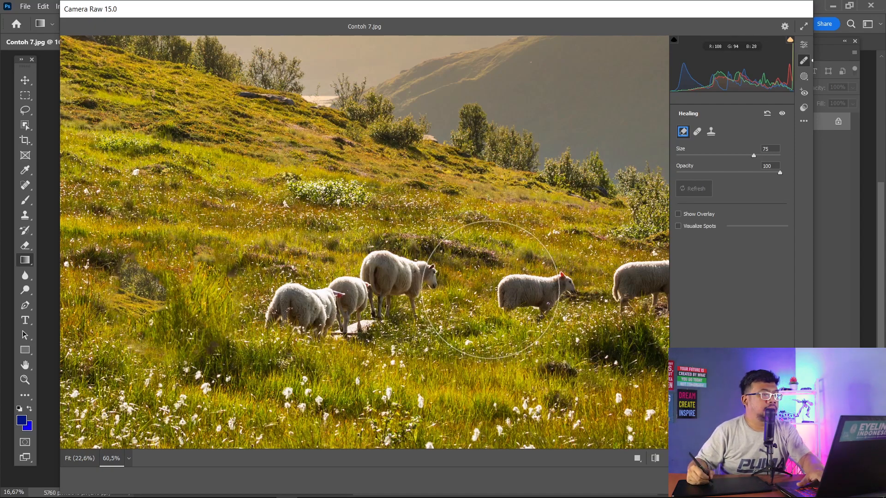
pyautogui.press('[')
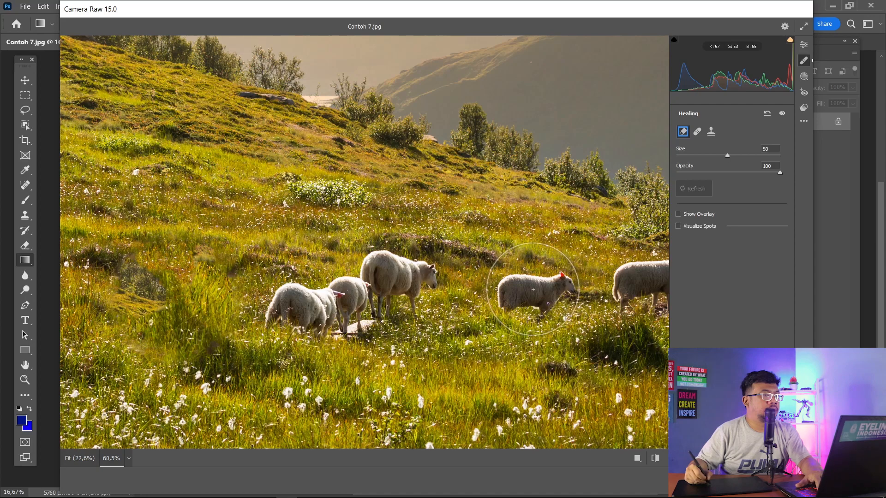
pyautogui.click(535, 290)
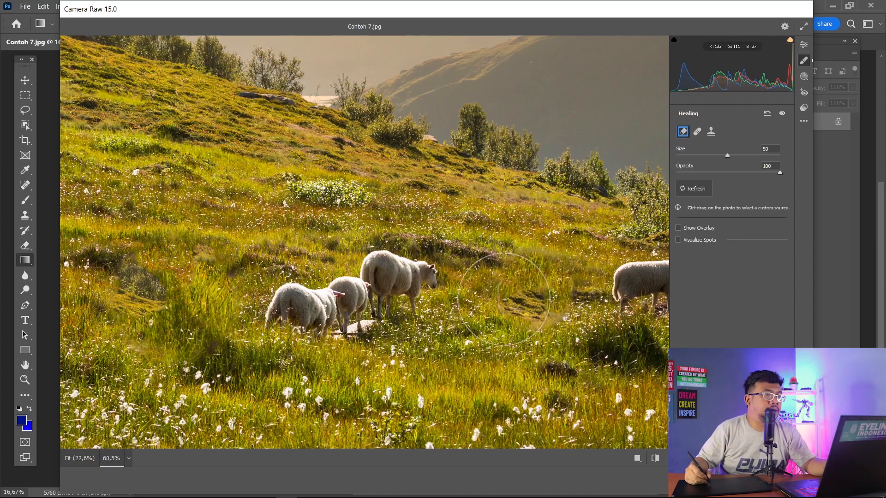
# - Refresh the content-aware removal repeatedly to generate alternative grass fills where the right-hand single sheep stood
pyautogui.click(698, 191)
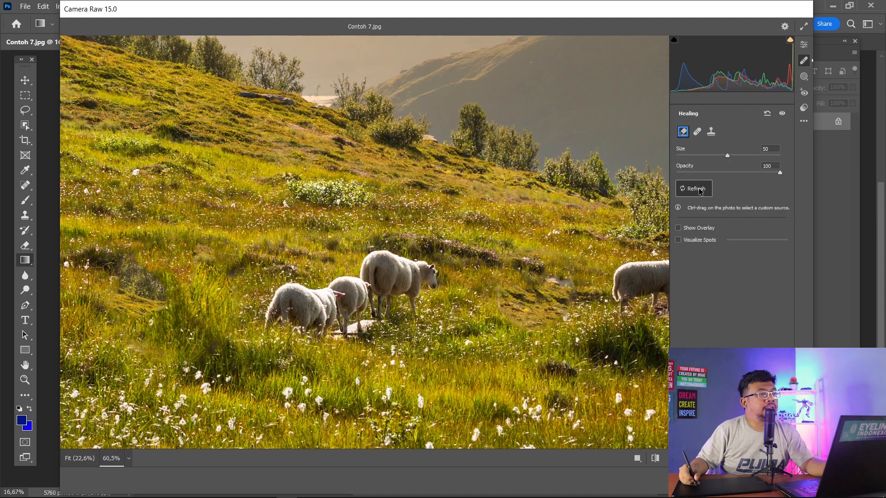
pyautogui.click(699, 189)
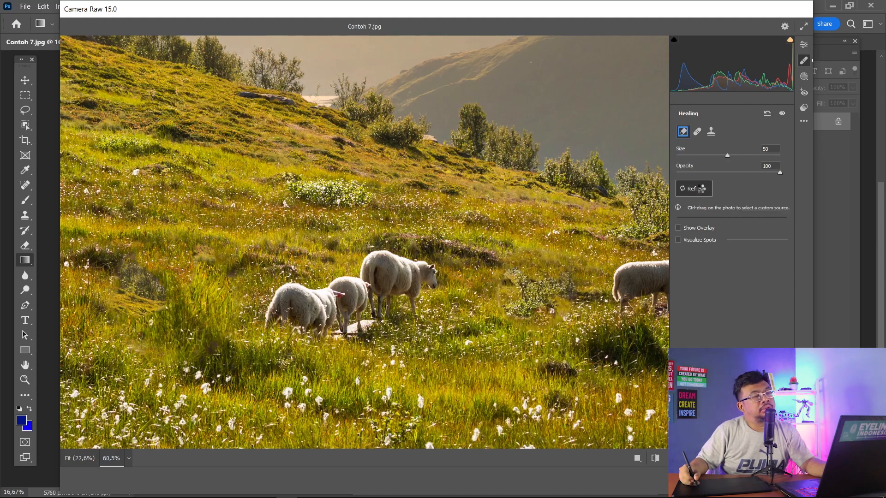
pyautogui.click(701, 188)
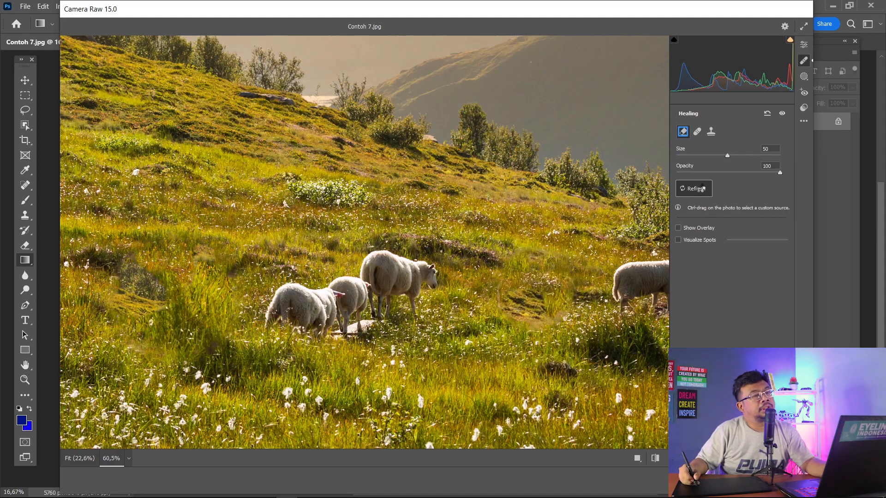
pyautogui.click(698, 189)
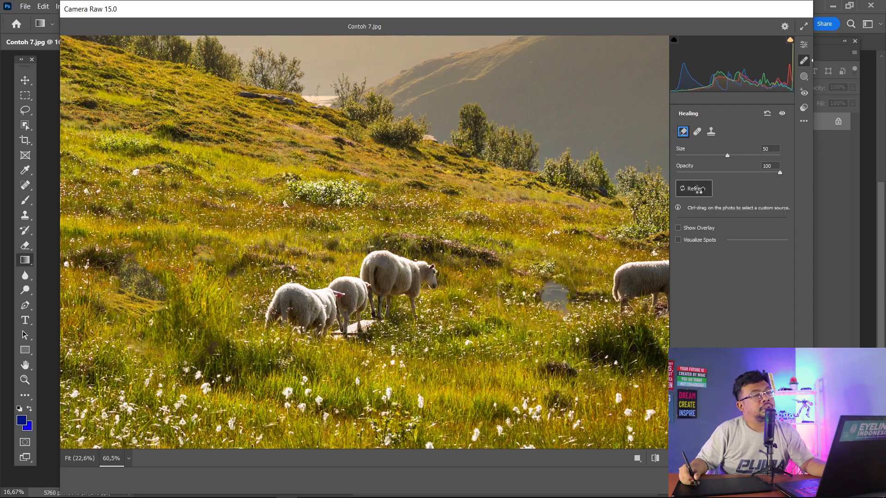
pyautogui.click(699, 189)
pyautogui.click(699, 189)
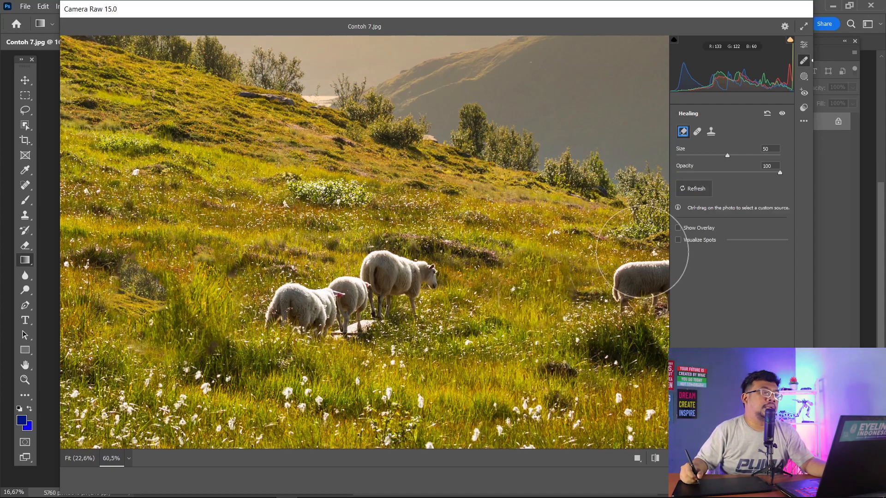
pyautogui.click(688, 193)
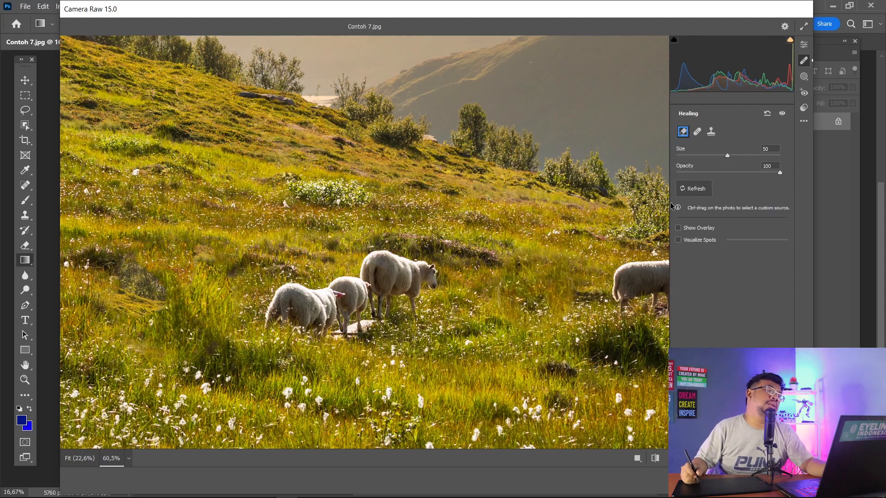
pyautogui.hotkey('ctrl', '0')
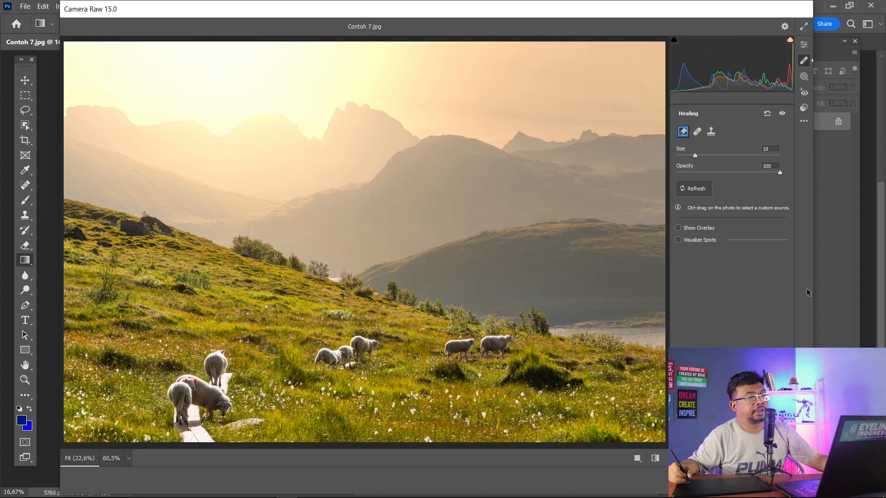
# - Discard the Camera Raw healing edits and close Contoh 7.jpg
pyautogui.press('Escape')
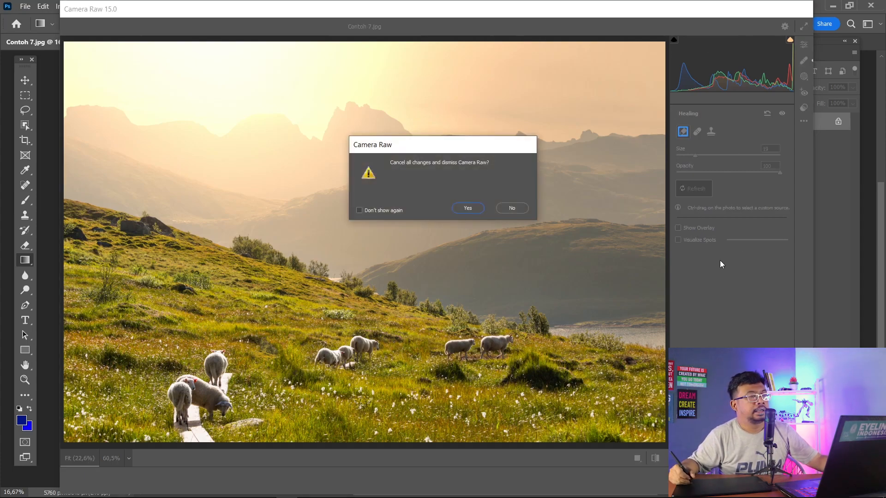
pyautogui.click(469, 209)
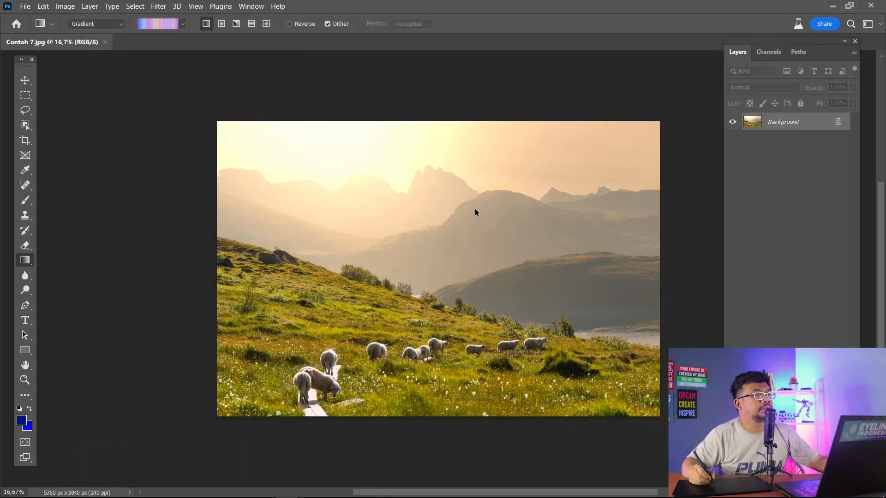
pyautogui.hotkey('ctrl', 'w')
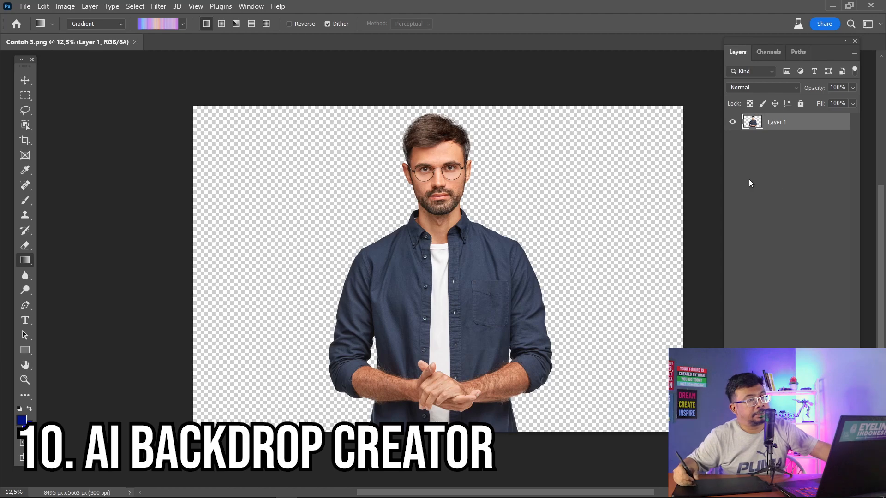
# - Add a new layer beneath the cut-out man in Contoh 3.png and fill it with the blue background colour
pyautogui.hotkey('ctrl', 'shift', 'alt', 'n')
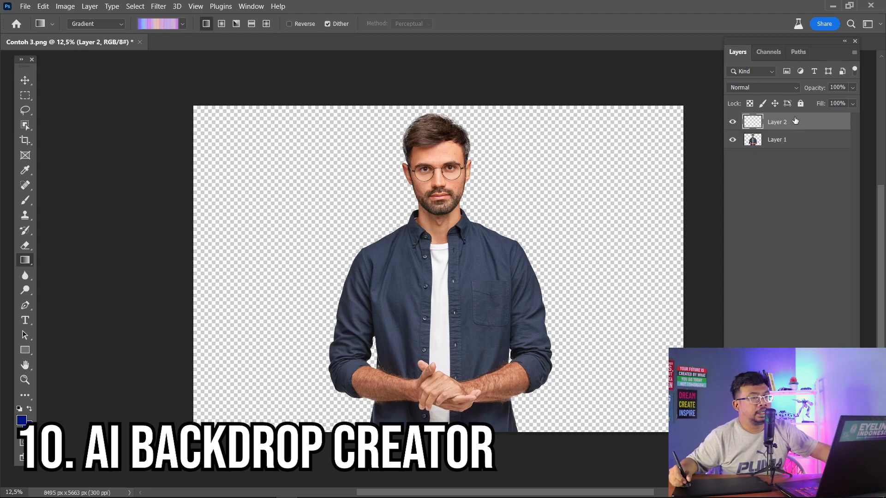
pyautogui.moveTo(795, 120); pyautogui.dragTo(788, 165)
pyautogui.hotkey('ctrl', 'BackSpace')
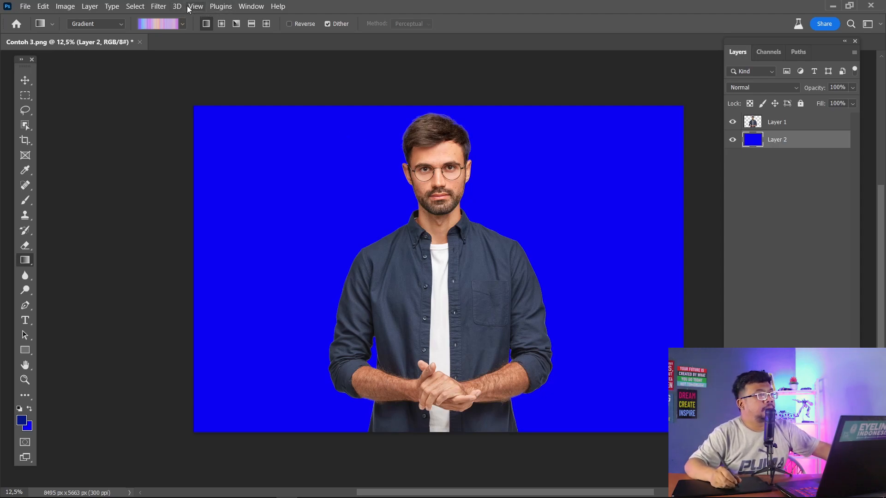
# - Open Neural Filters for the blue layer and enable the Backdrop Creator filter
pyautogui.click(158, 6)
pyautogui.click(174, 51)
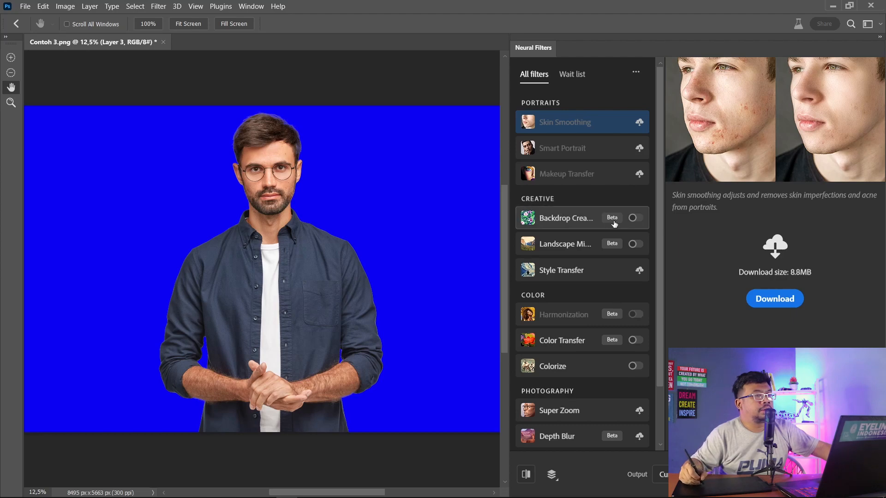
pyautogui.click(634, 221)
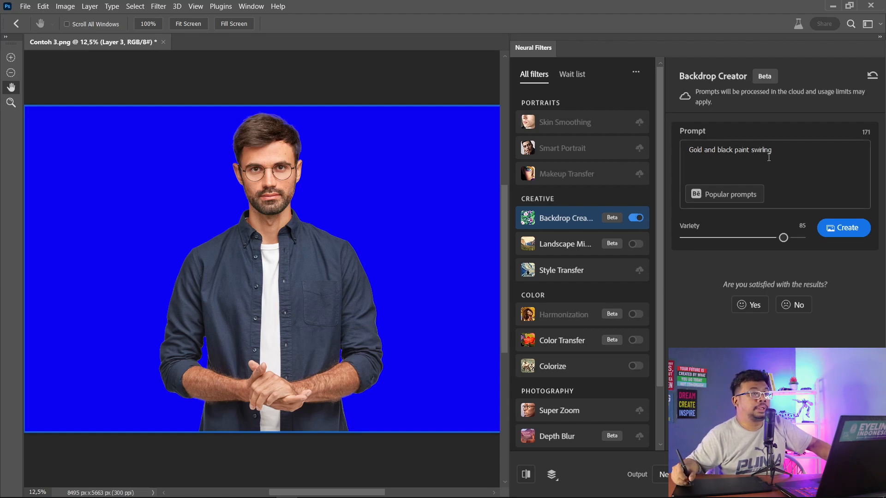
# - Generate backdrops from the prompt "street night" and choose the second preview with red street lights
pyautogui.moveTo(774, 150); pyautogui.dragTo(665, 141)
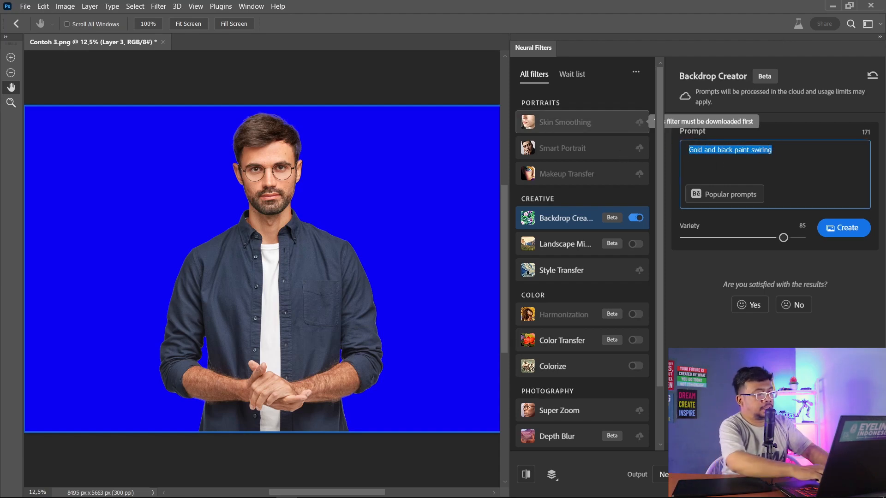
pyautogui.write('street night')
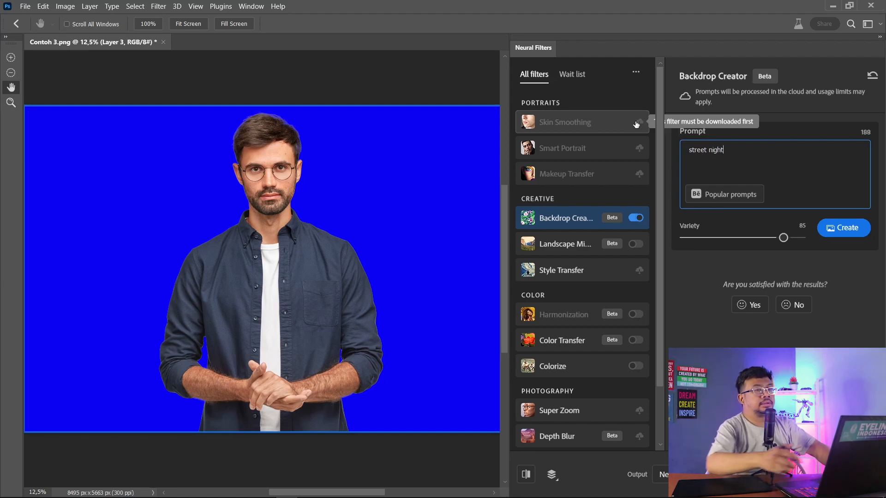
pyautogui.click(850, 233)
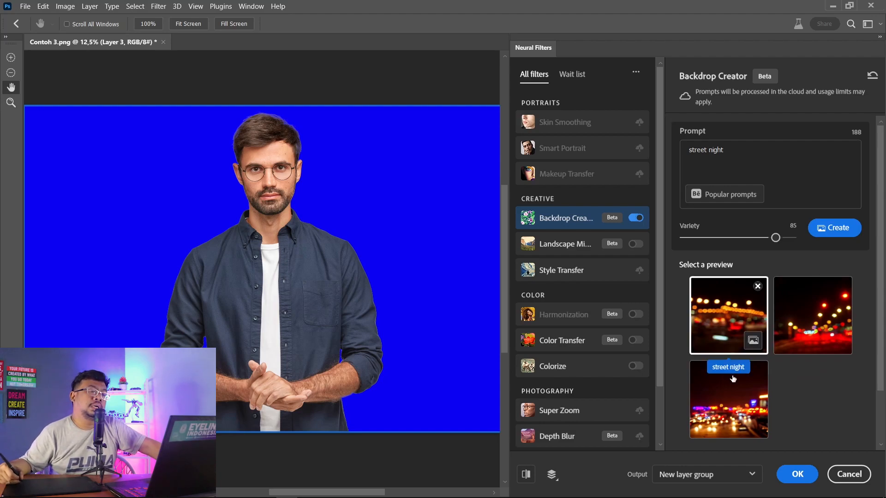
pyautogui.click(826, 292)
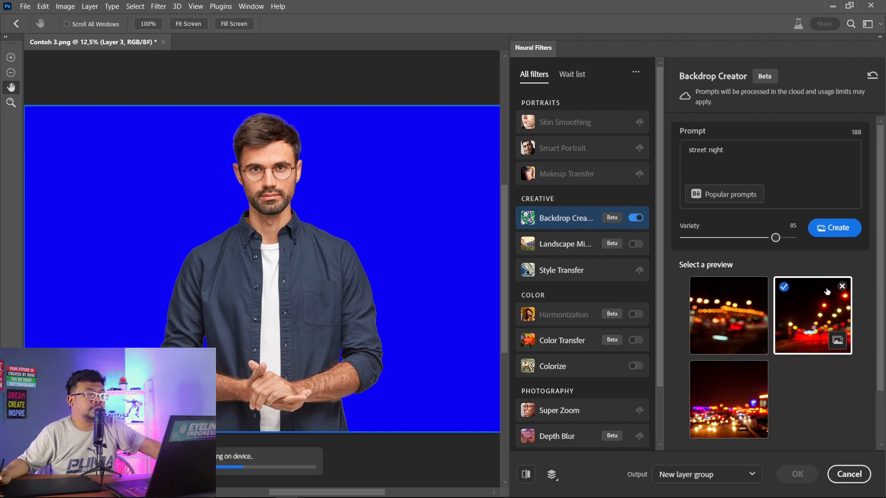